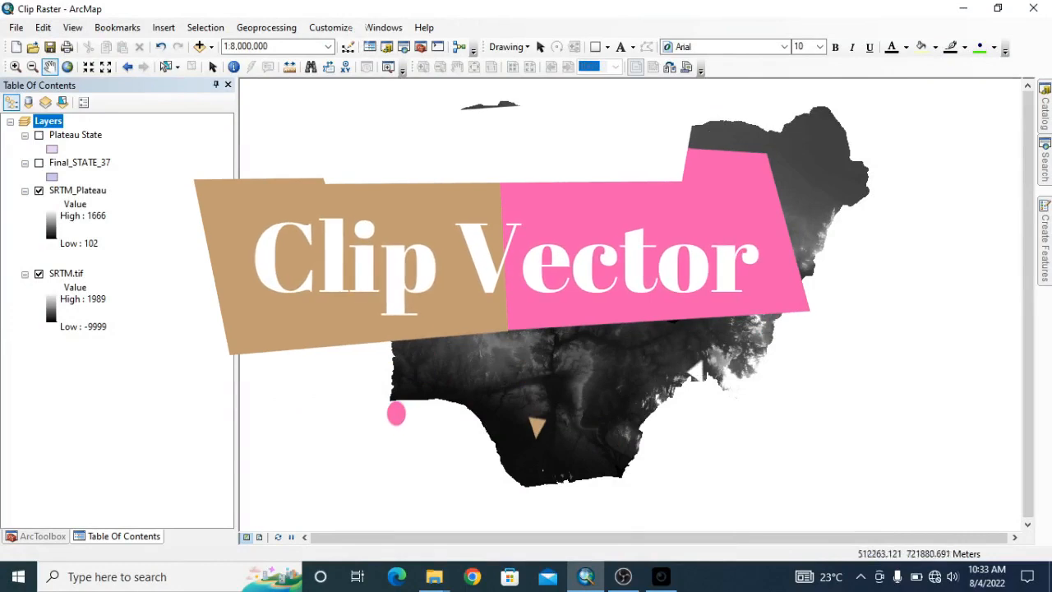
mouse_move(644, 394)
mouse_down()
mouse_move(602, 375)
mouse_move(633, 407)
mouse_up()
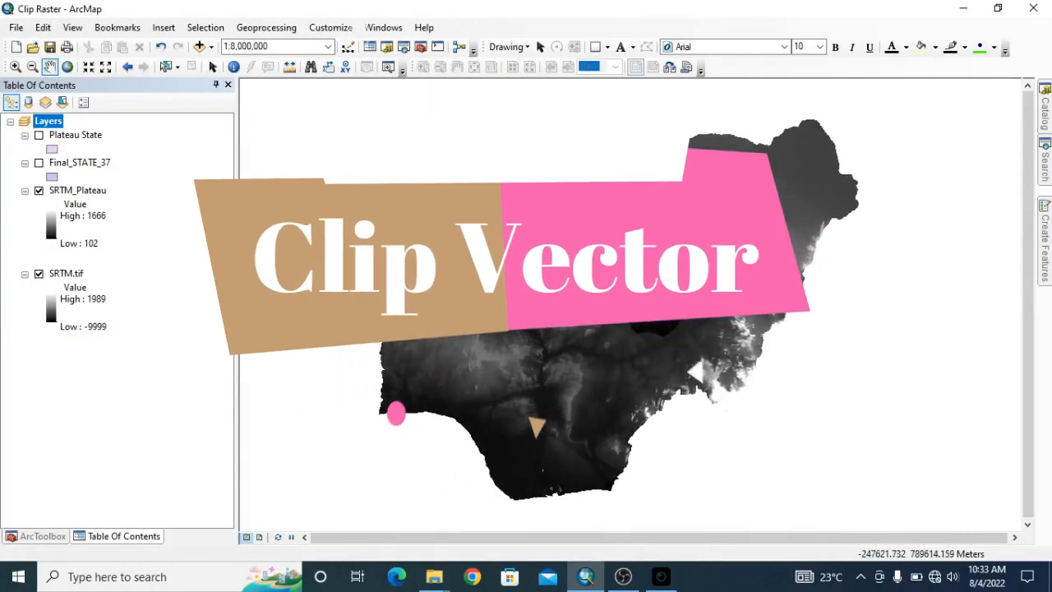
mouse_move(712, 390)
mouse_down()
mouse_move(729, 330)
mouse_move(697, 384)
mouse_move(714, 395)
mouse_up()
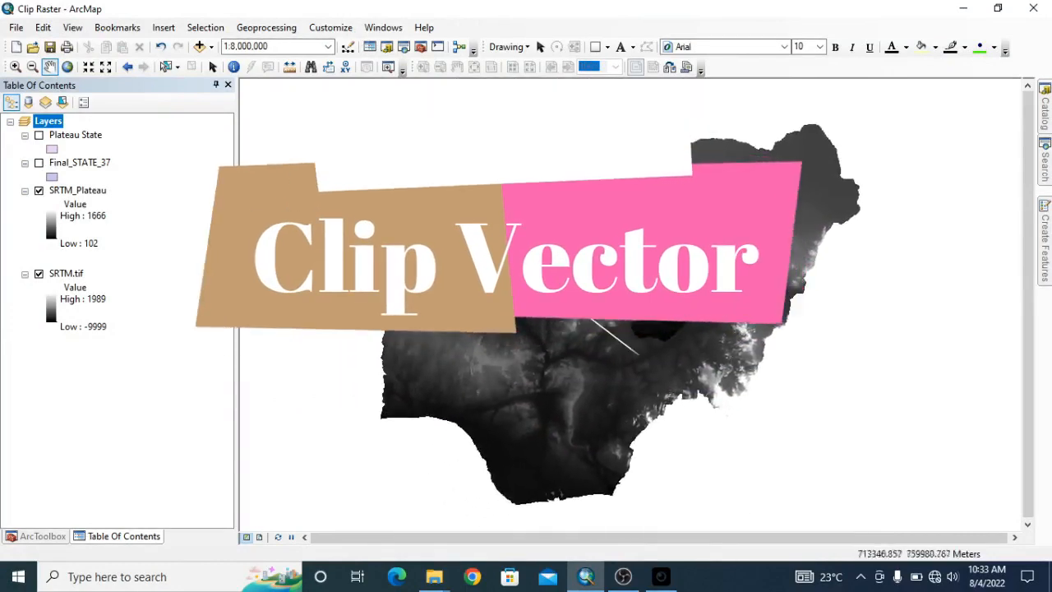
drag(583, 275, 600, 272)
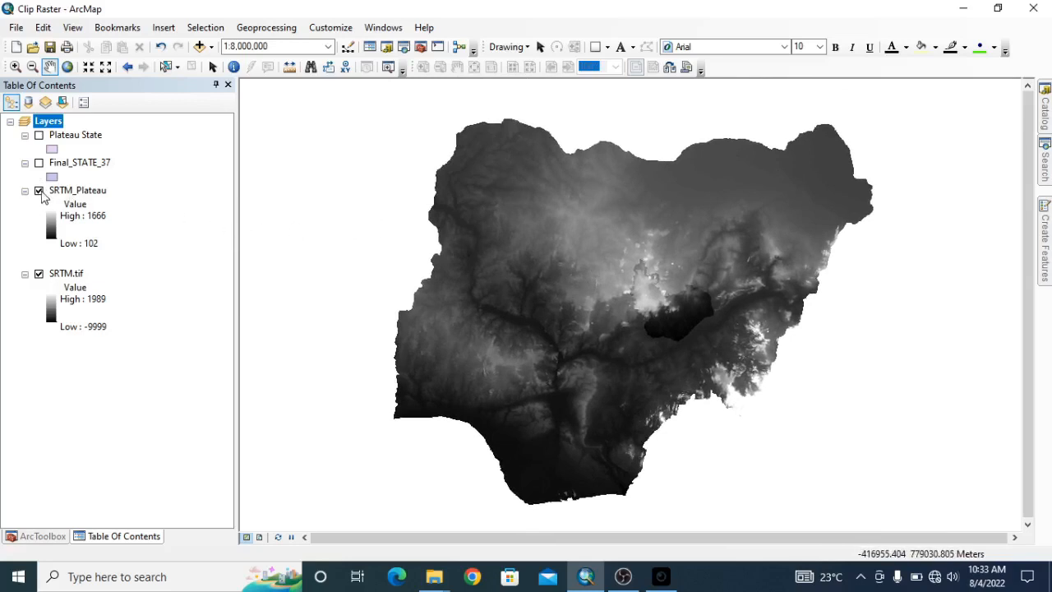
- Compare the SRTM_Plateau raster with the full SRTM.tif raster by toggling their visibility
click(40, 191)
click(40, 191)
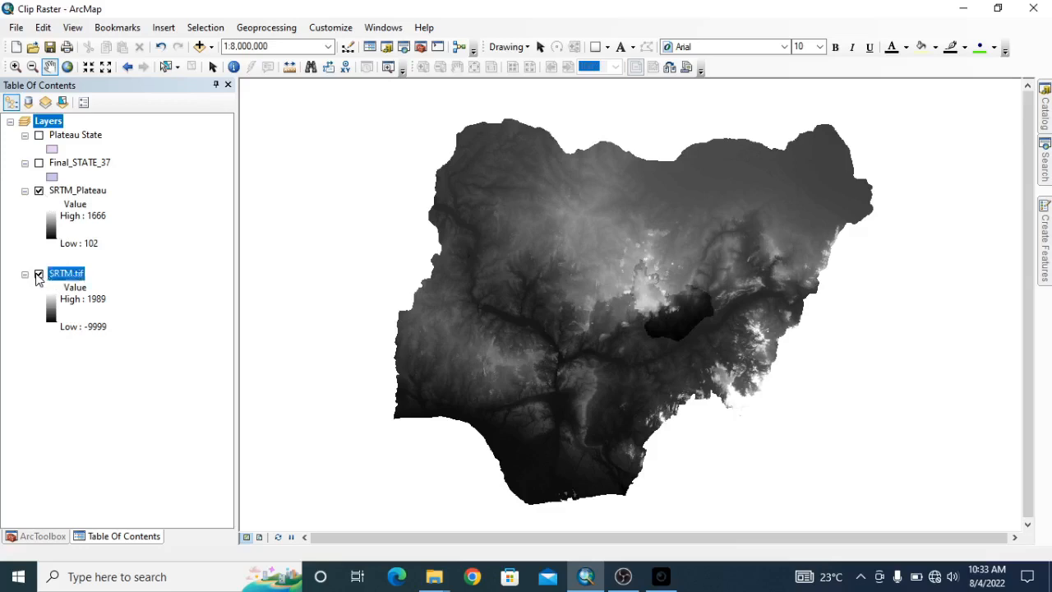
click(39, 274)
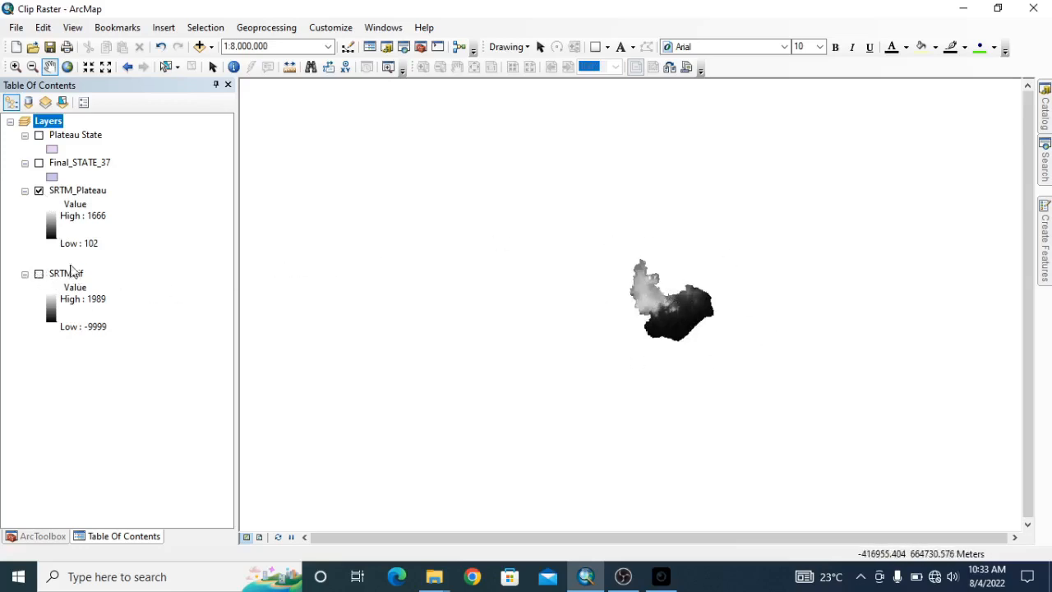
click(38, 273)
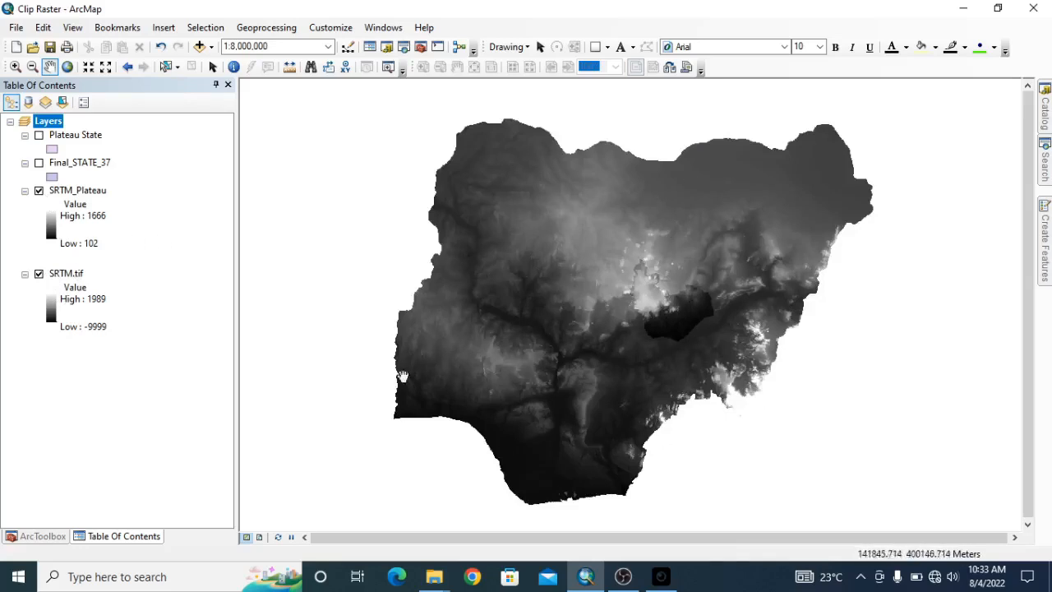
drag(581, 270, 600, 260)
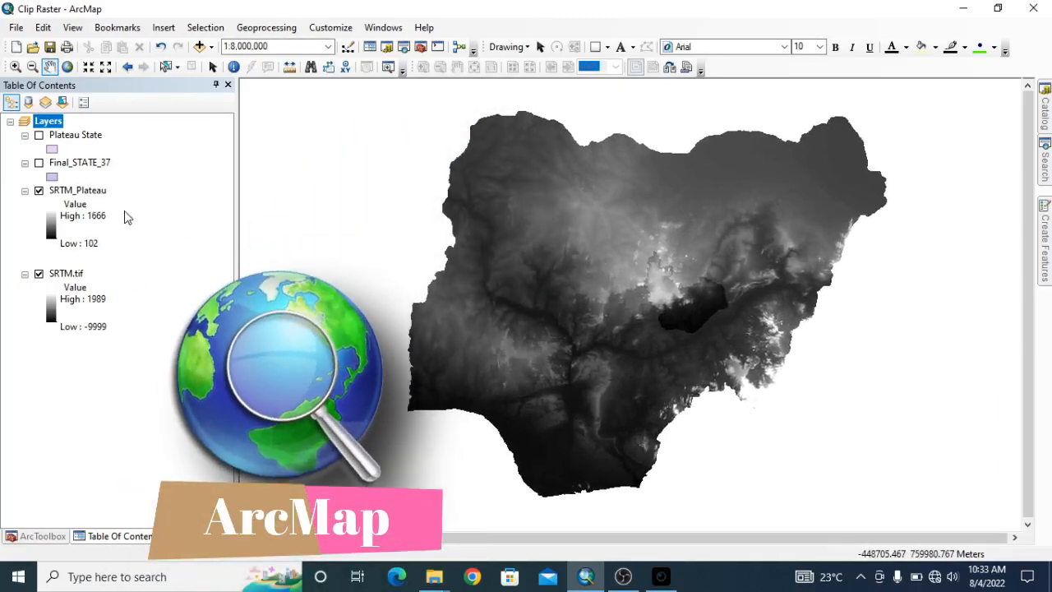
drag(567, 243, 563, 238)
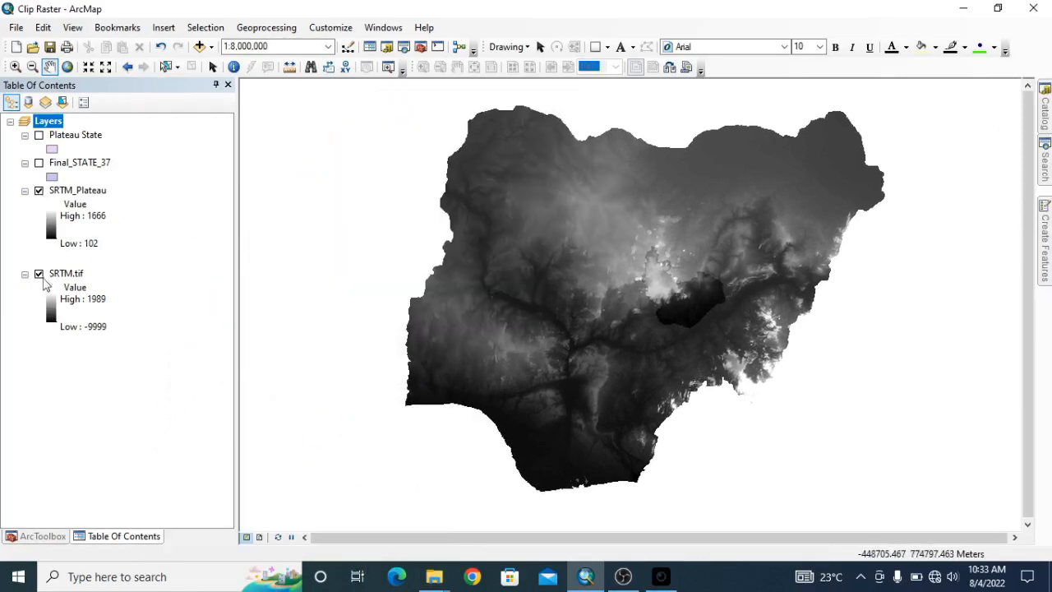
- Hide the SRTM.tif layer and examine the clipped SRTM_Plateau raster on its own at 1:2,000,000
click(39, 273)
scroll(685, 294, up, 2)
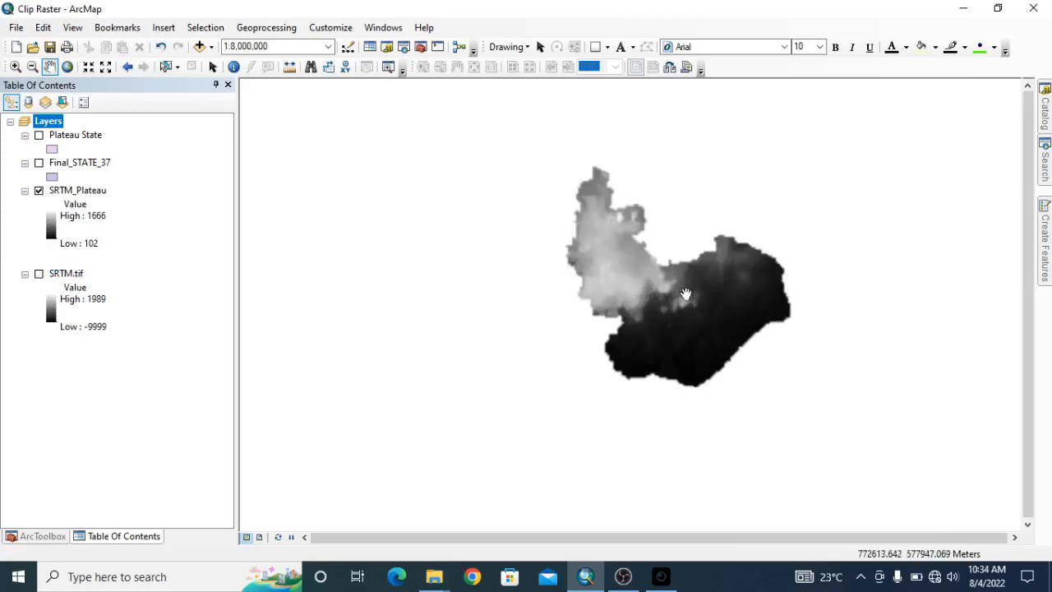
scroll(752, 259, up, 2)
drag(531, 345, 619, 318)
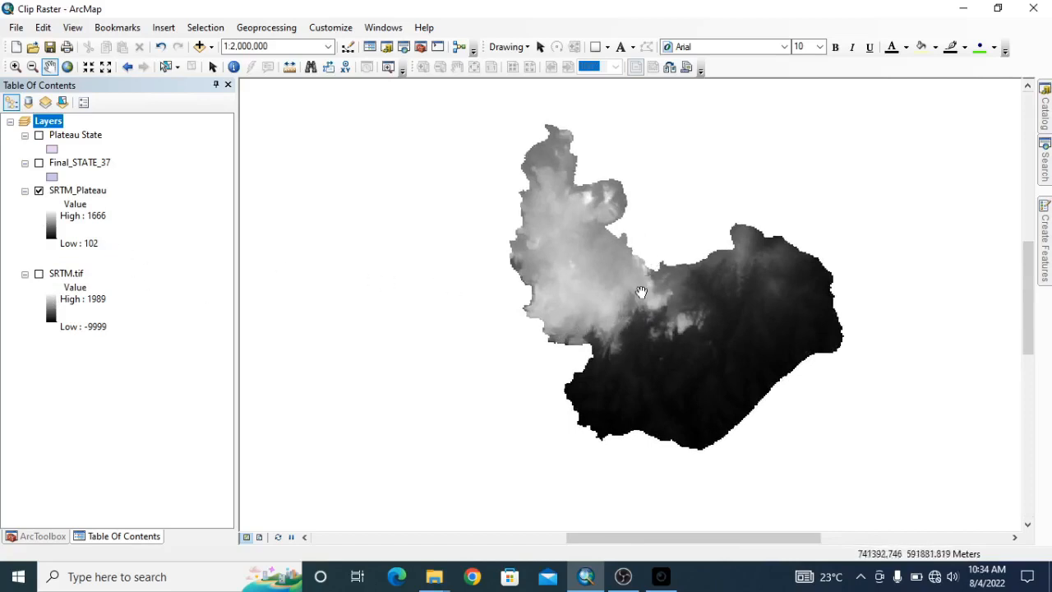
drag(641, 294, 575, 299)
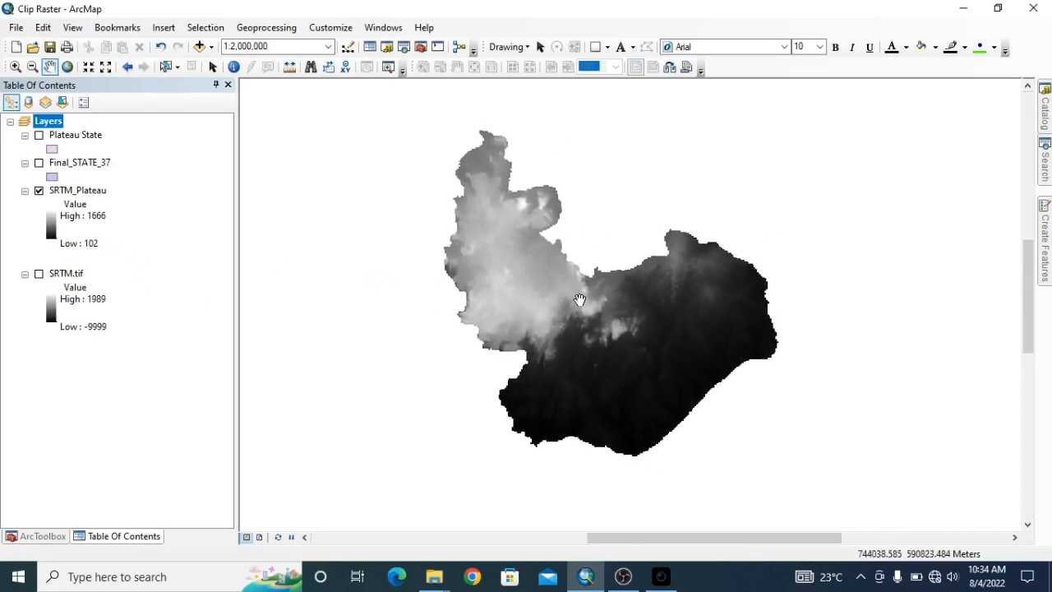
mouse_move(596, 312)
mouse_down()
mouse_move(616, 285)
mouse_move(600, 311)
mouse_up()
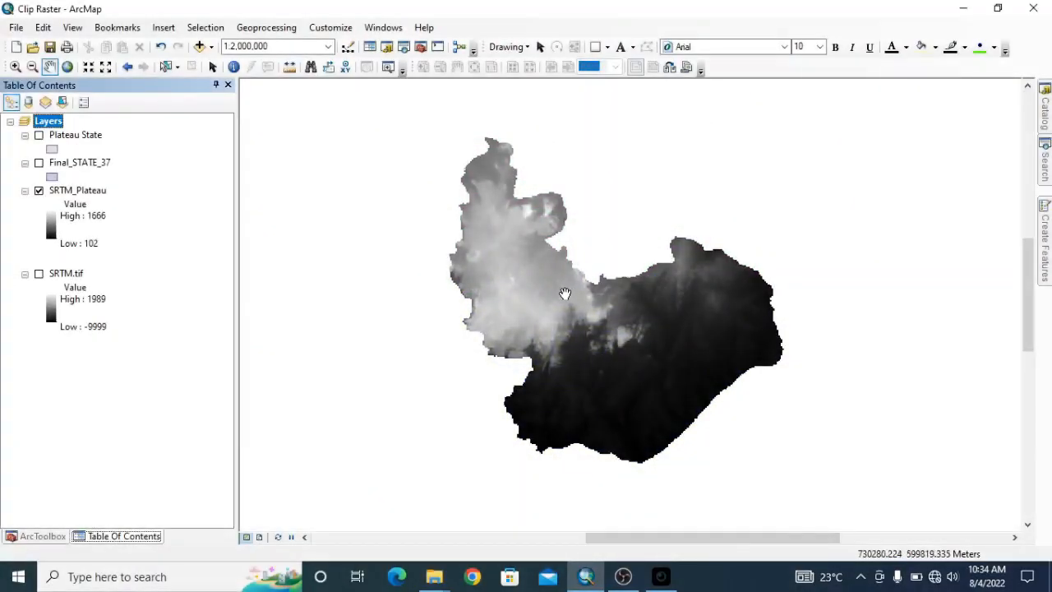
drag(624, 293, 630, 292)
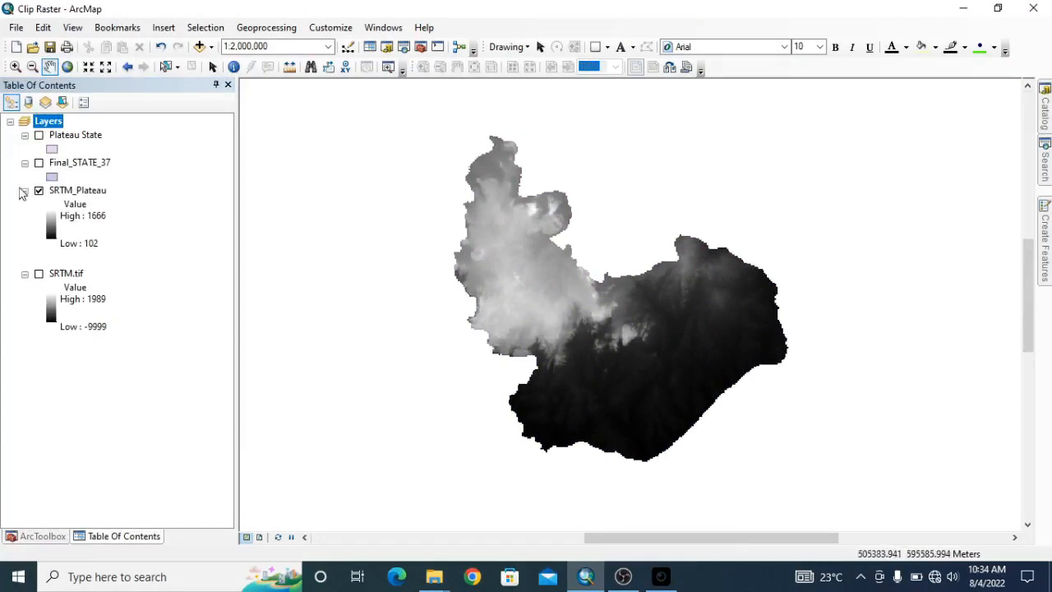
- Hide the SRTM_Plateau raster and show the Plateau State polygon layer instead
click(39, 191)
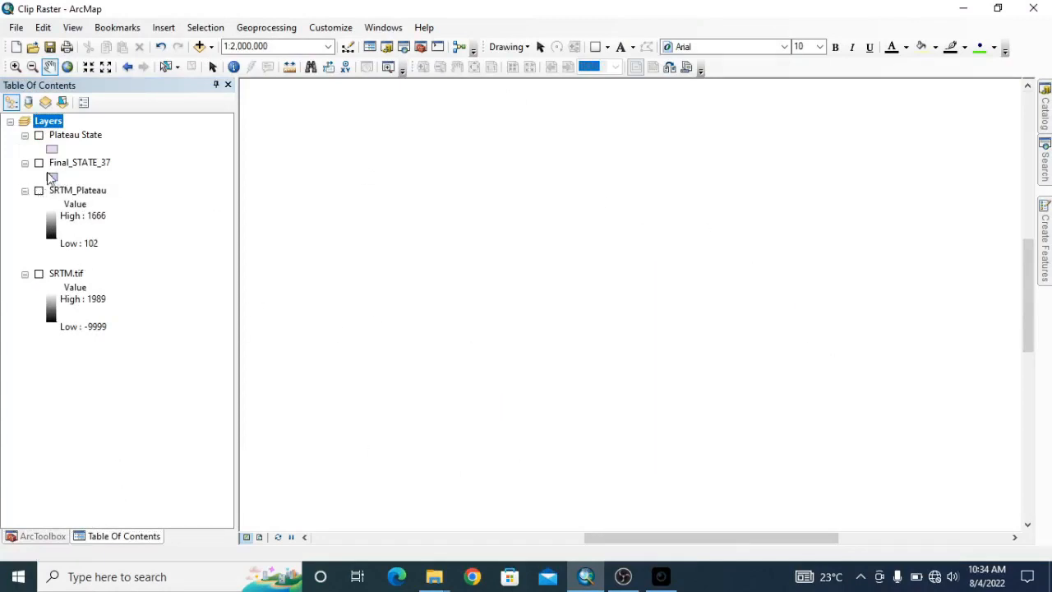
click(38, 136)
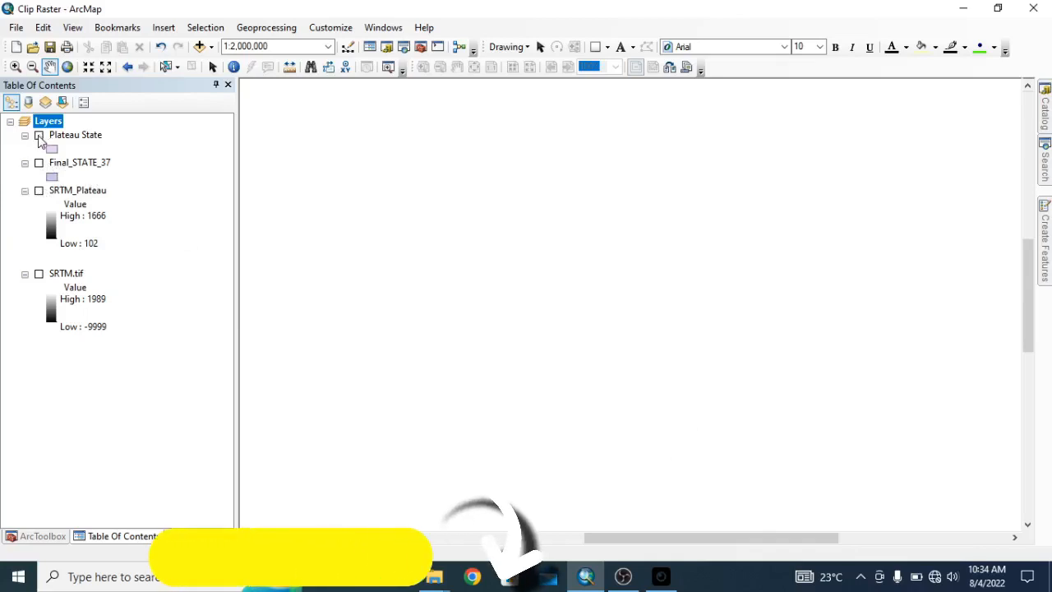
drag(603, 334, 624, 307)
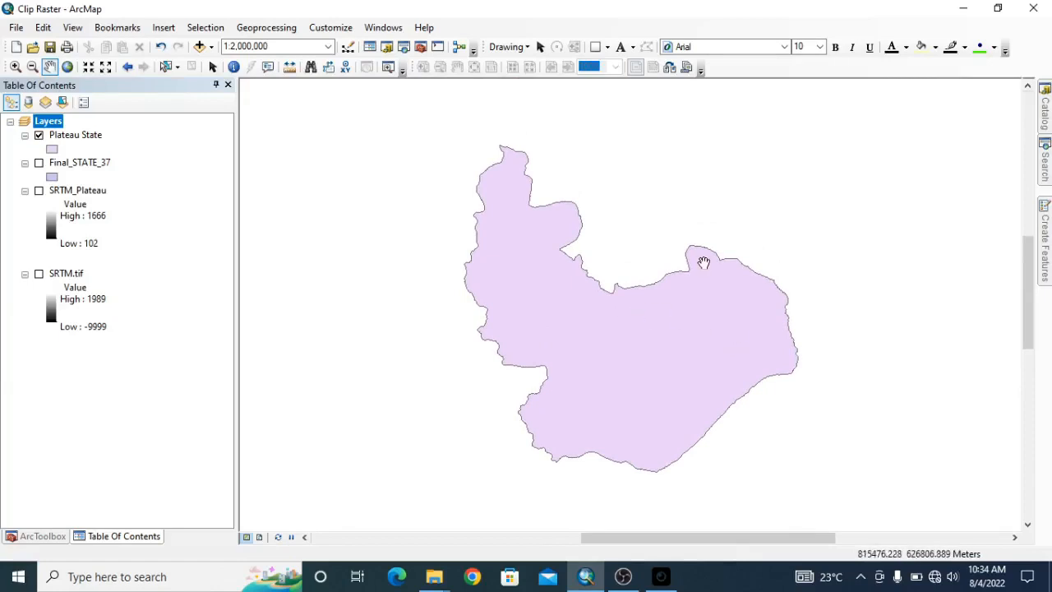
drag(761, 320, 789, 310)
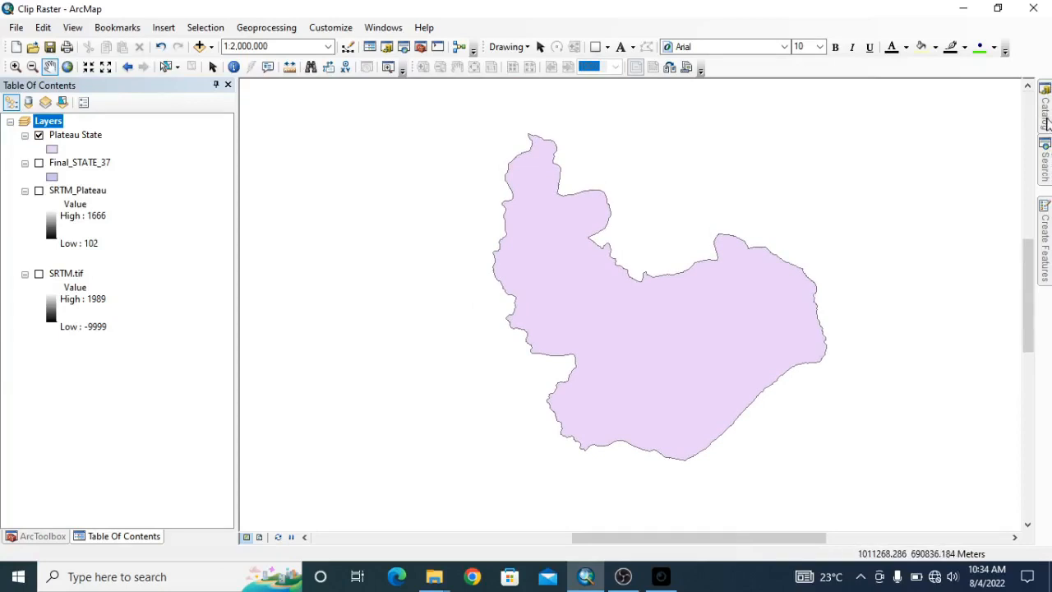
- Add gis.osm_waterways_free_1.shp from the nigeria-latest-free.shp folder in SHAPEFILES to the map
click(1047, 119)
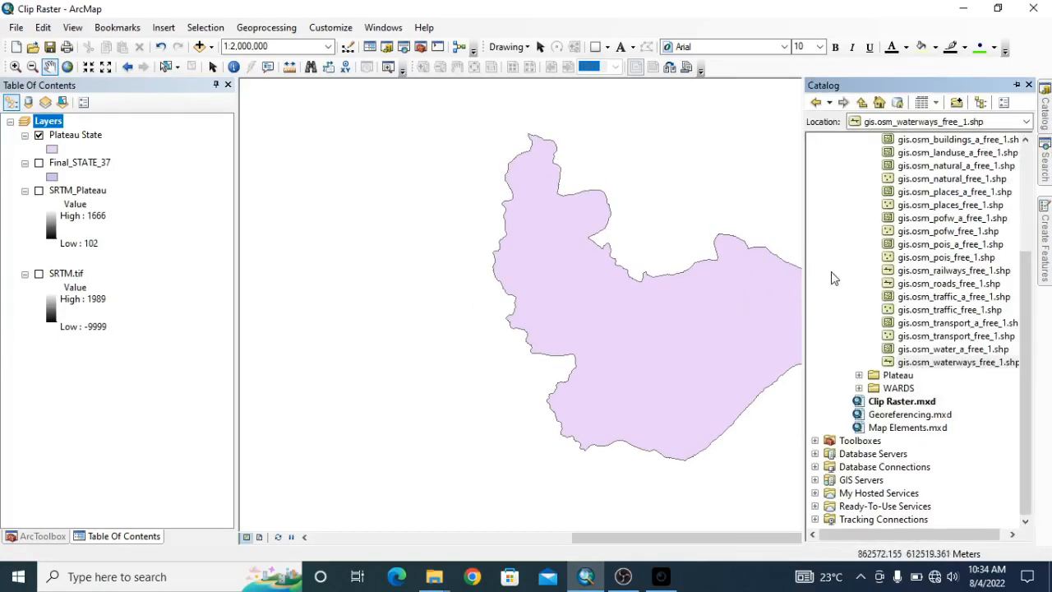
scroll(916, 367, up, 4)
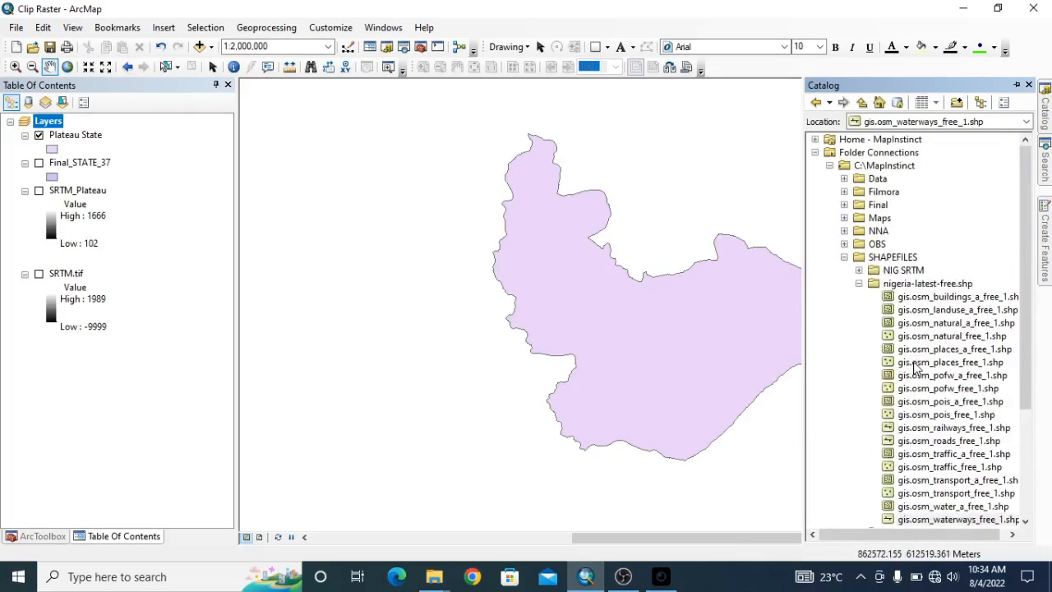
scroll(917, 368, down, 4)
scroll(917, 367, up, 4)
scroll(907, 219, down, 3)
scroll(912, 232, up, 2)
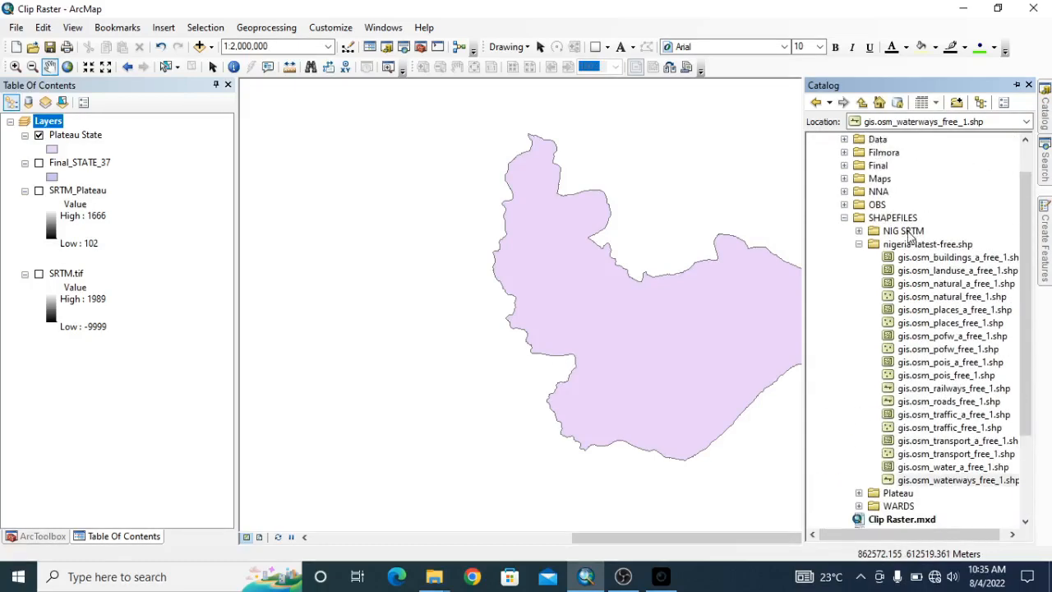
scroll(909, 268, down, 1)
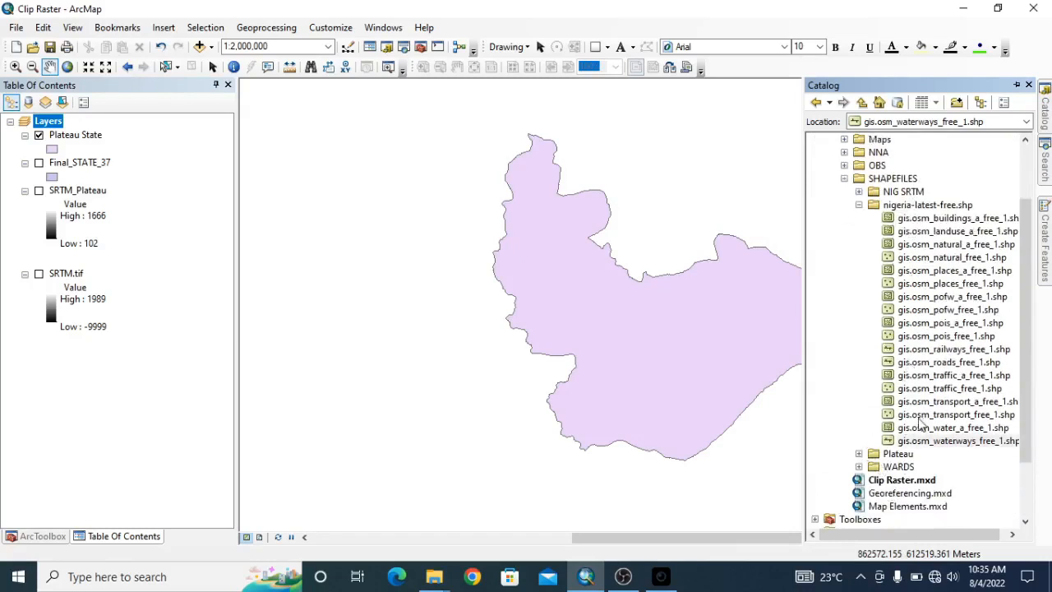
click(974, 428)
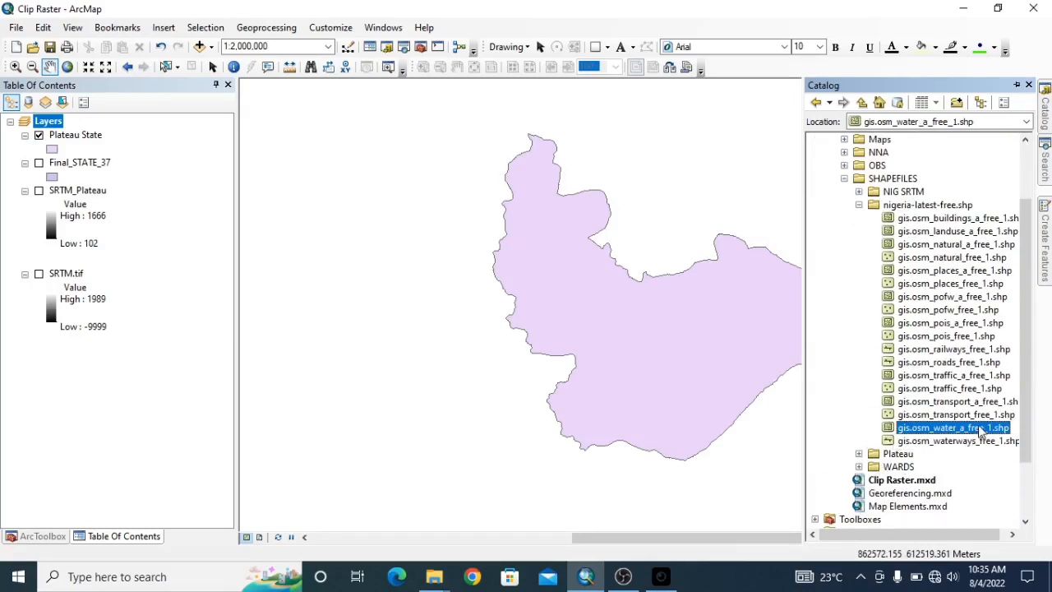
drag(978, 442, 559, 320)
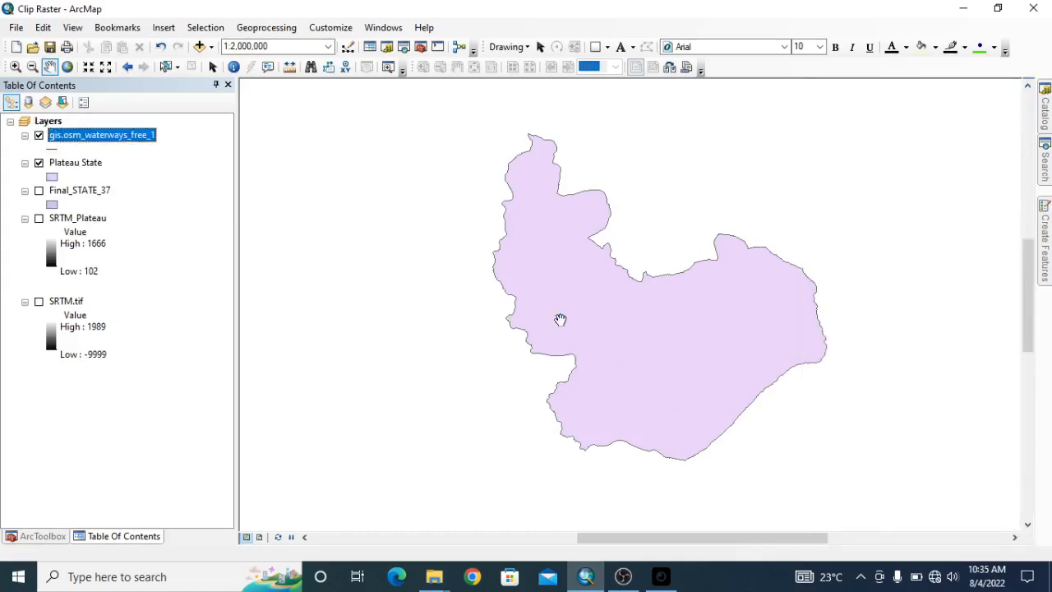
- Examine the extent of the waterways layer against the Plateau State boundary at 1:8,000,000, toggling the waterways off and on
scroll(629, 303, down, 3)
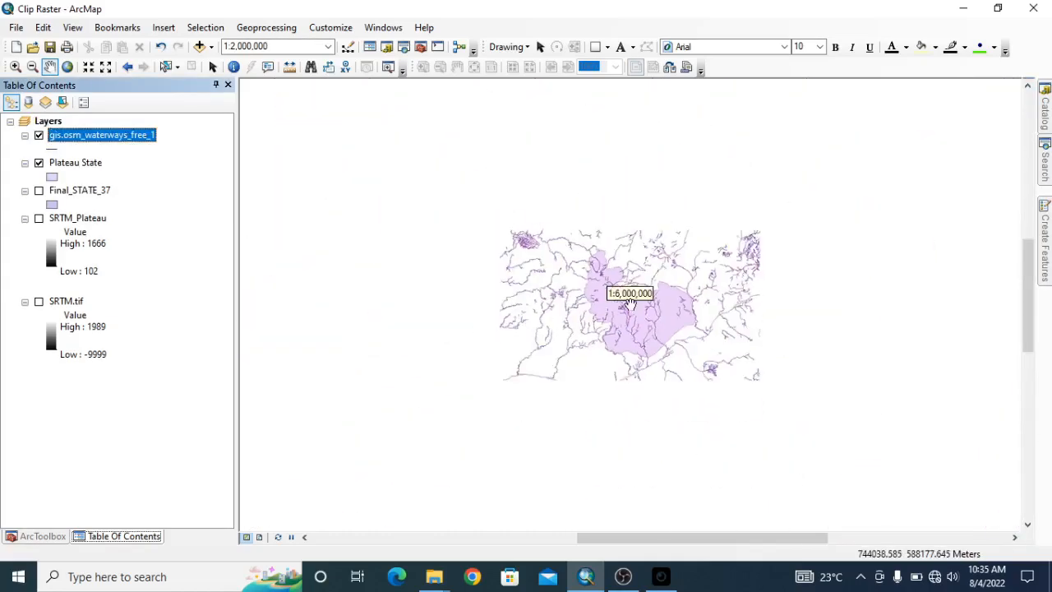
drag(652, 276, 752, 273)
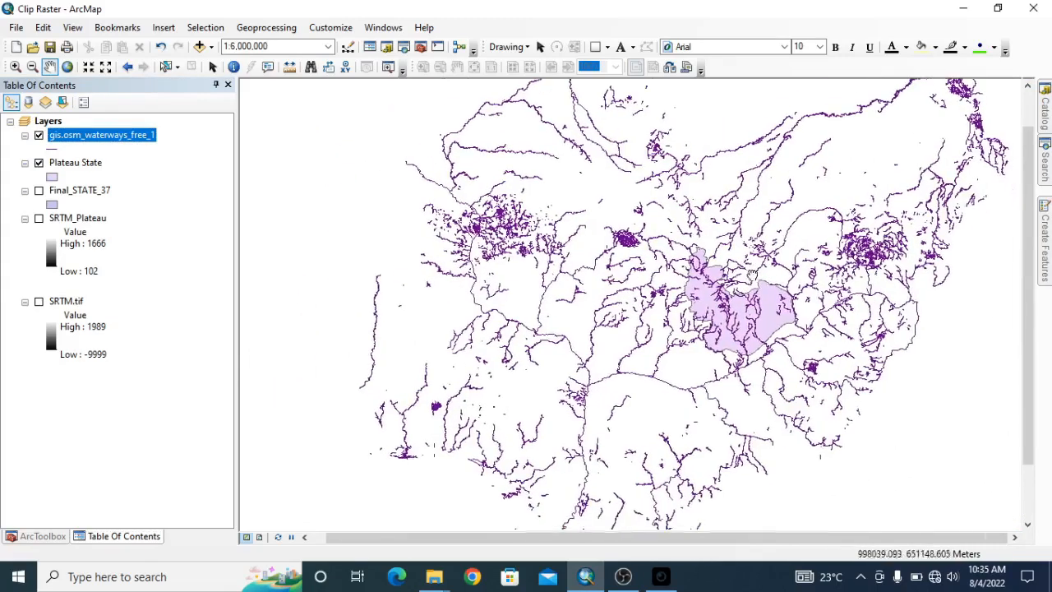
scroll(752, 275, down, 1)
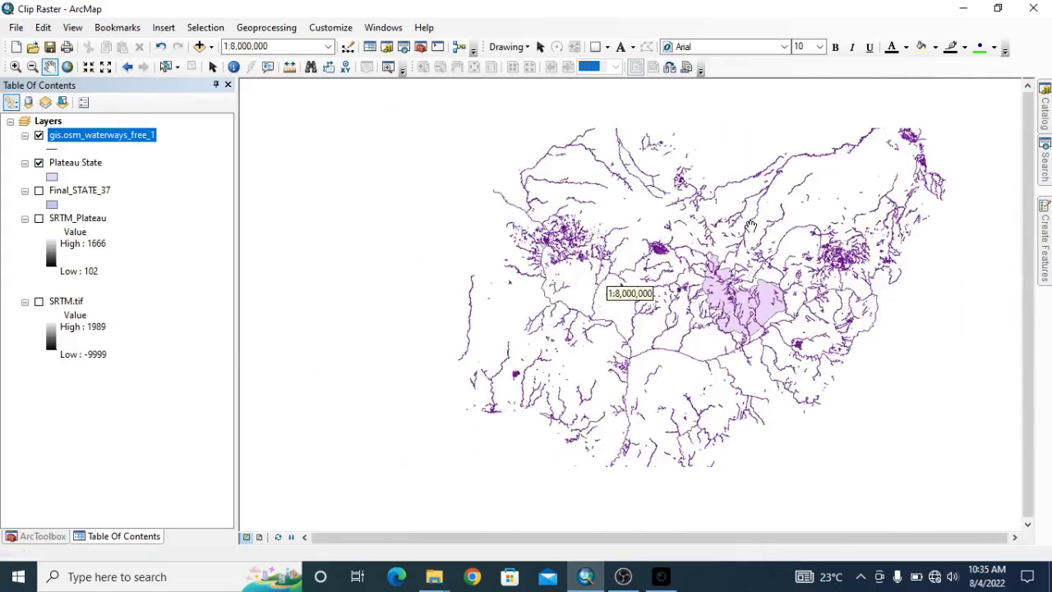
drag(751, 226, 711, 211)
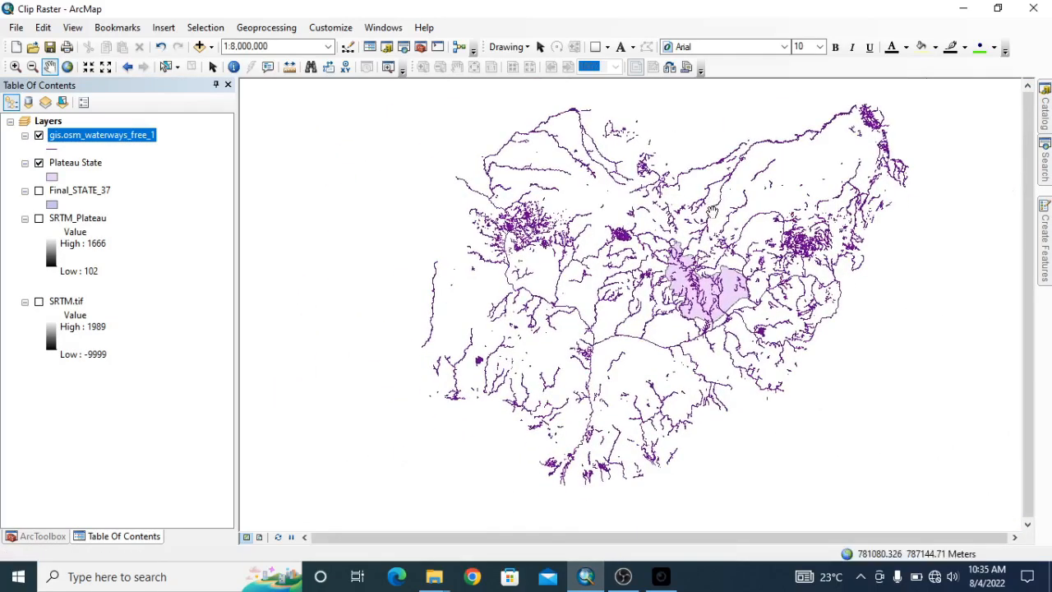
drag(708, 270, 710, 282)
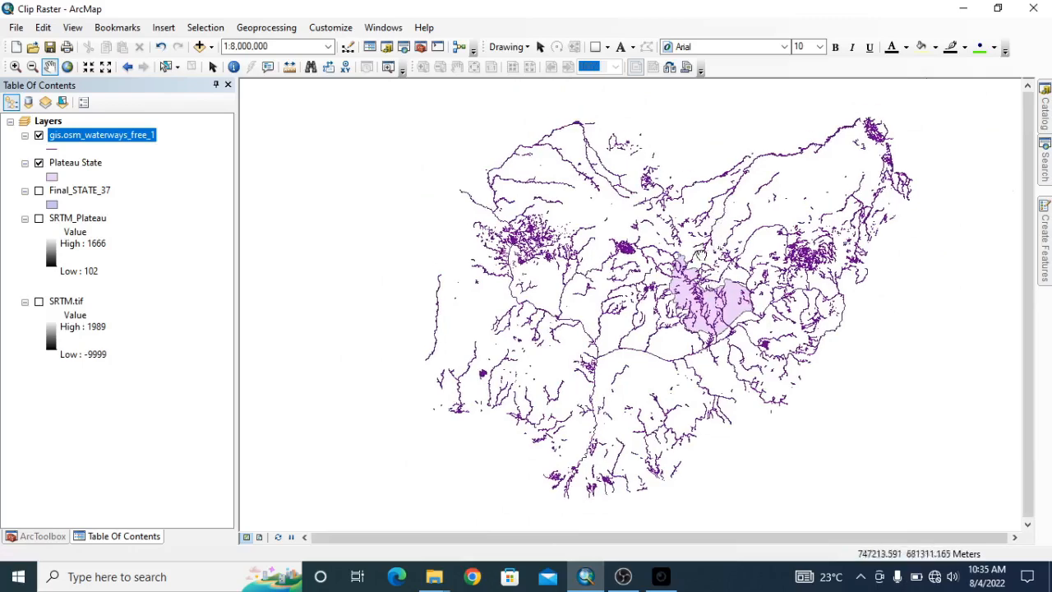
drag(697, 245, 703, 254)
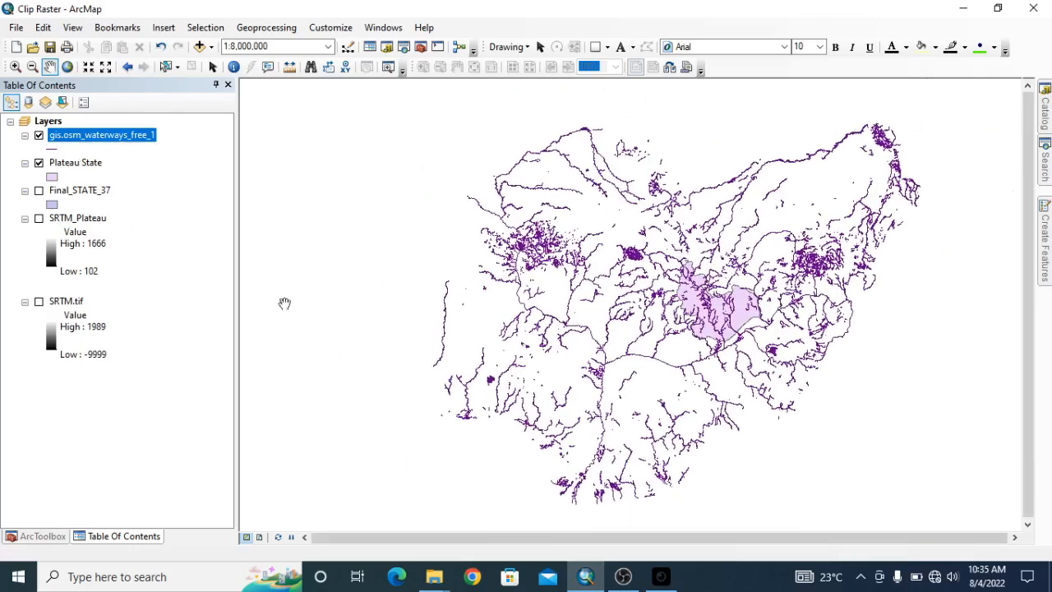
drag(721, 309, 703, 314)
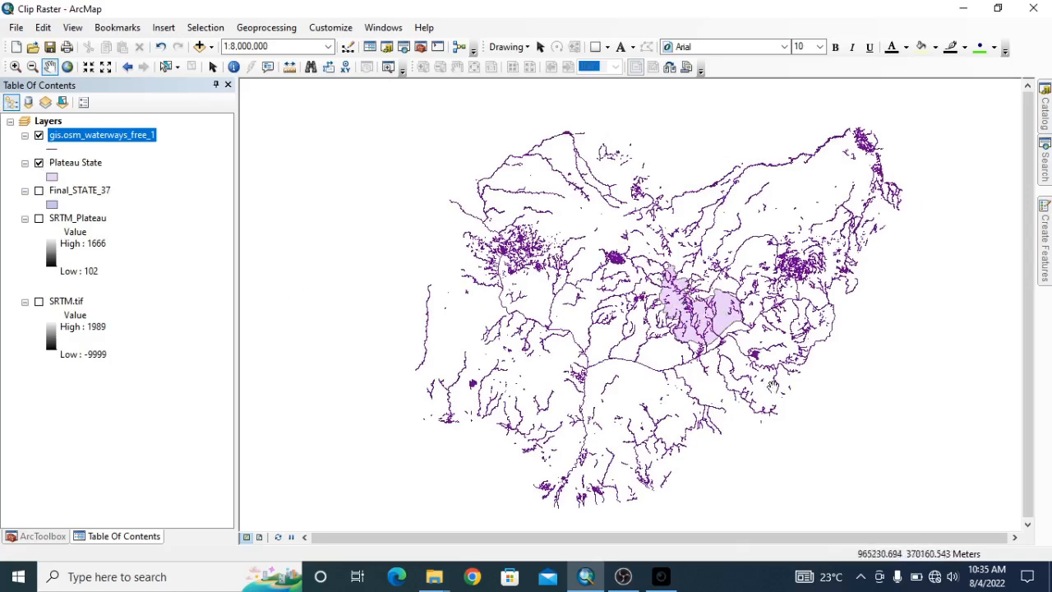
click(38, 135)
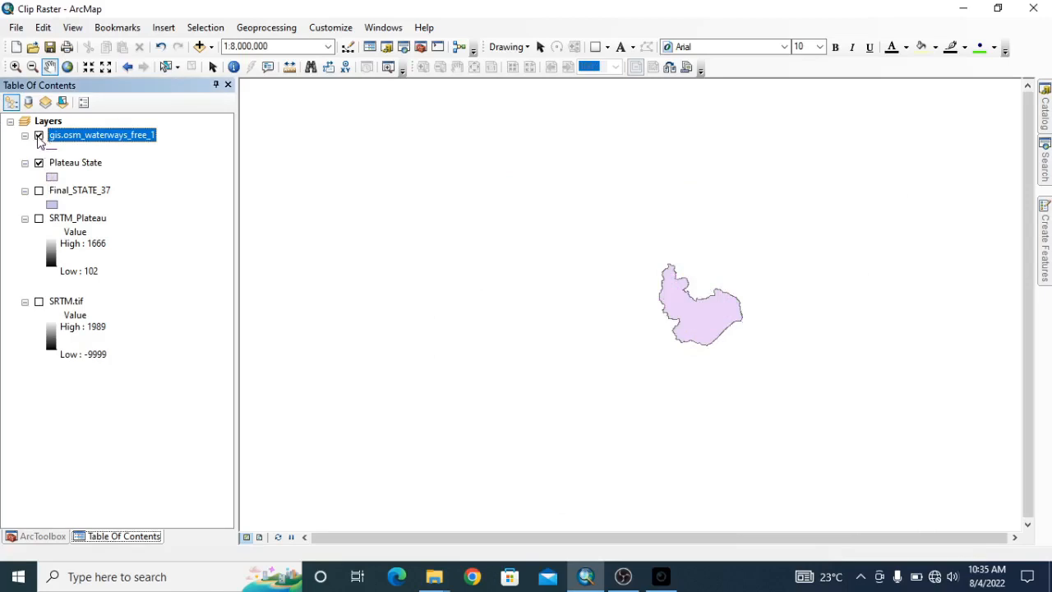
click(39, 136)
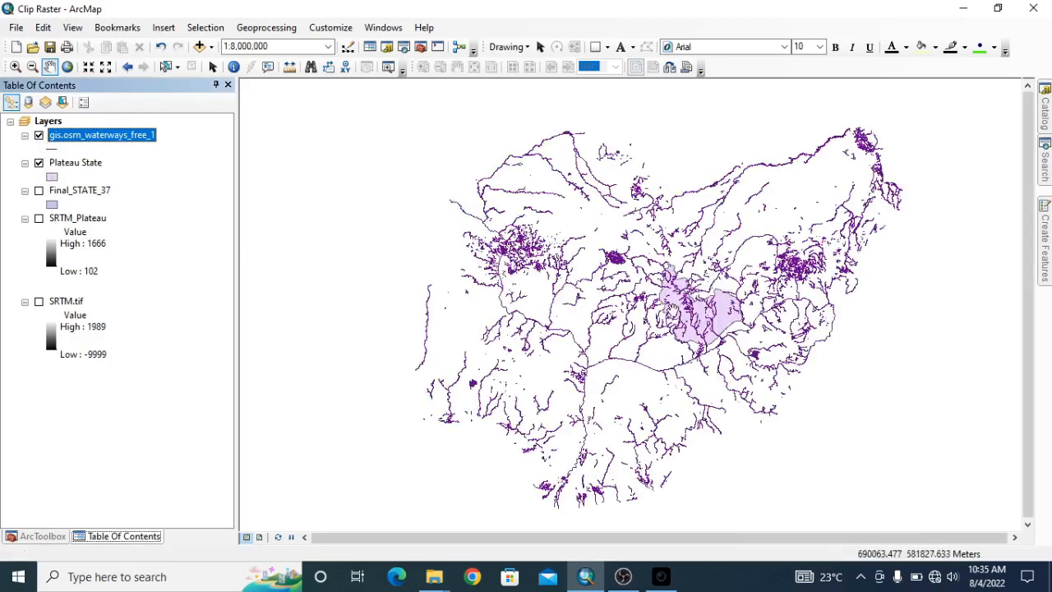
- Open the Clip tool from the Extract toolset of the Analysis Tools in ArcToolbox
click(44, 538)
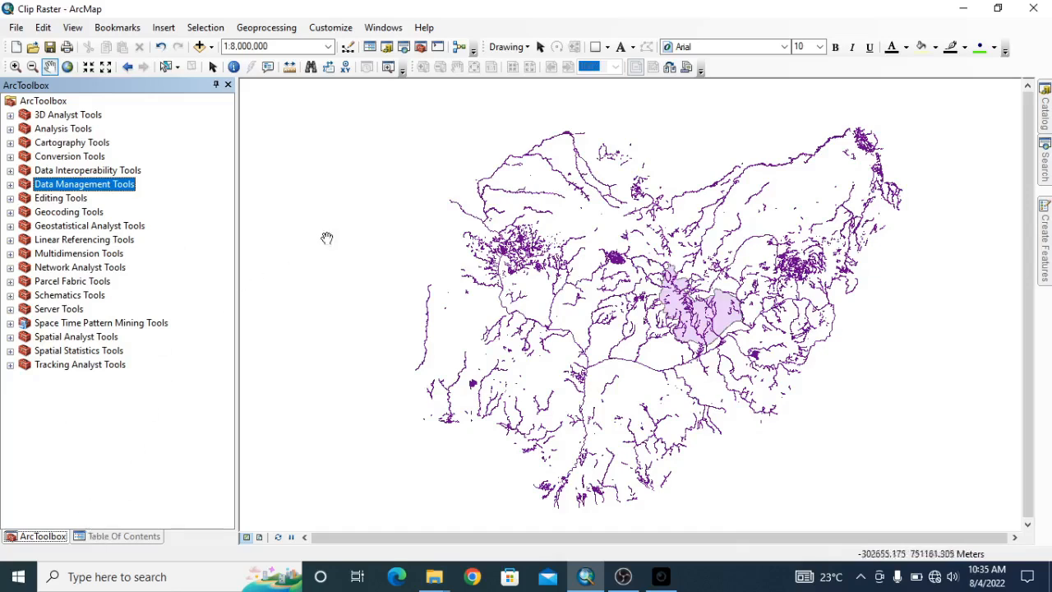
click(423, 51)
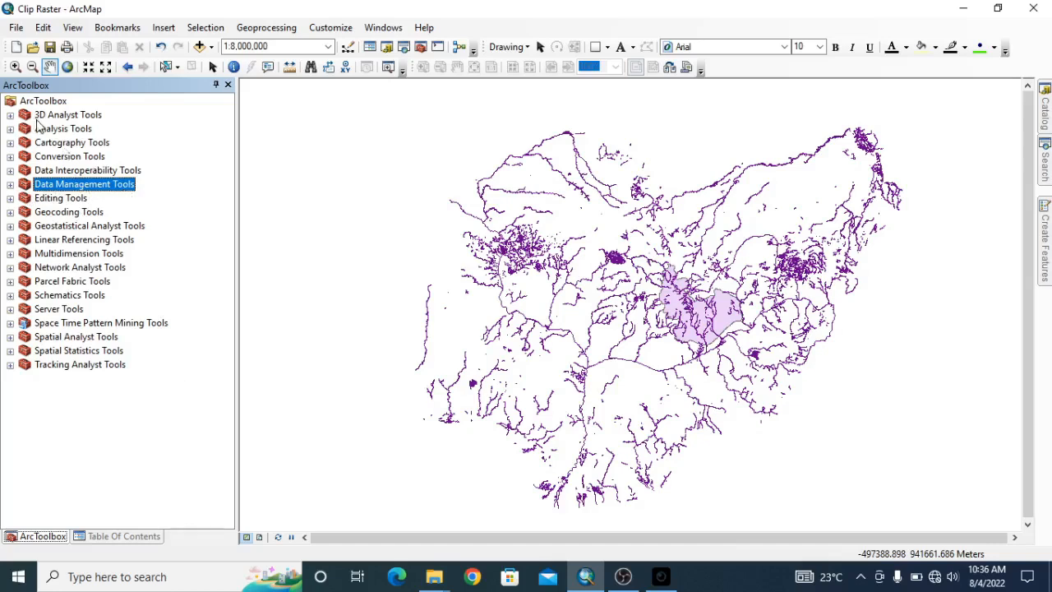
click(59, 132)
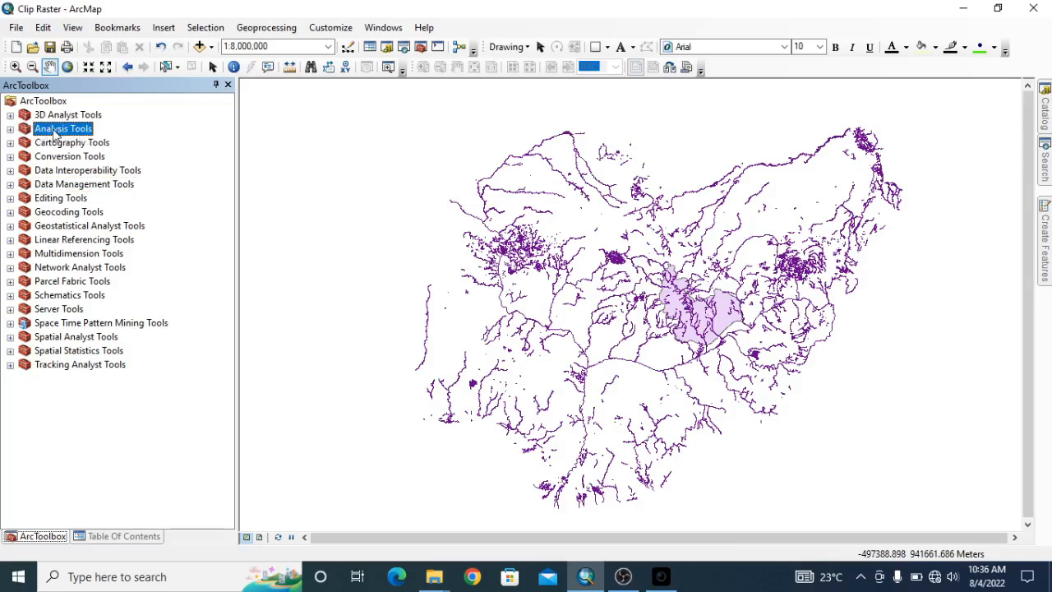
click(10, 129)
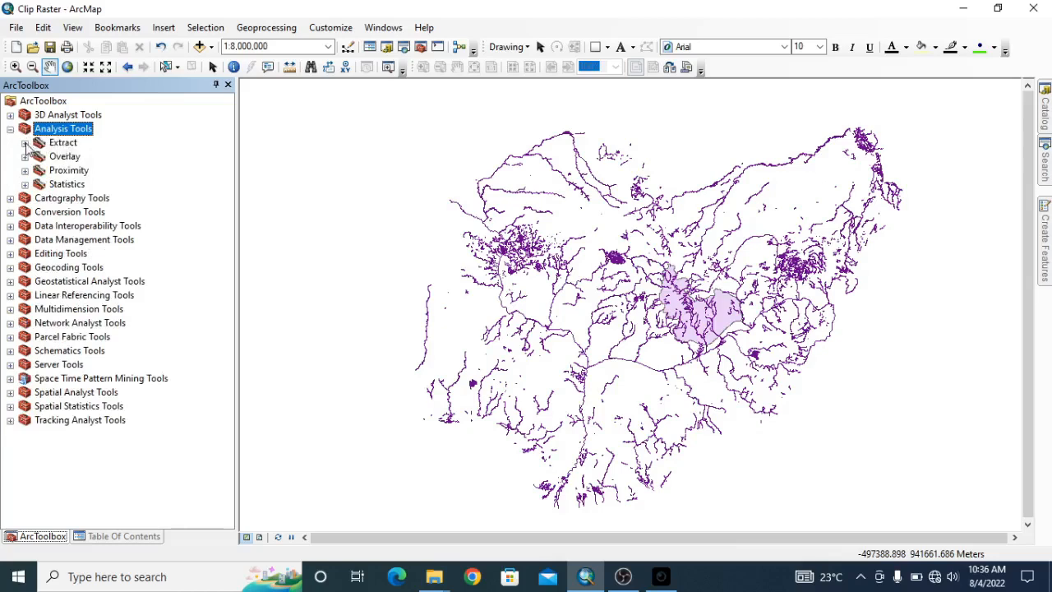
click(54, 145)
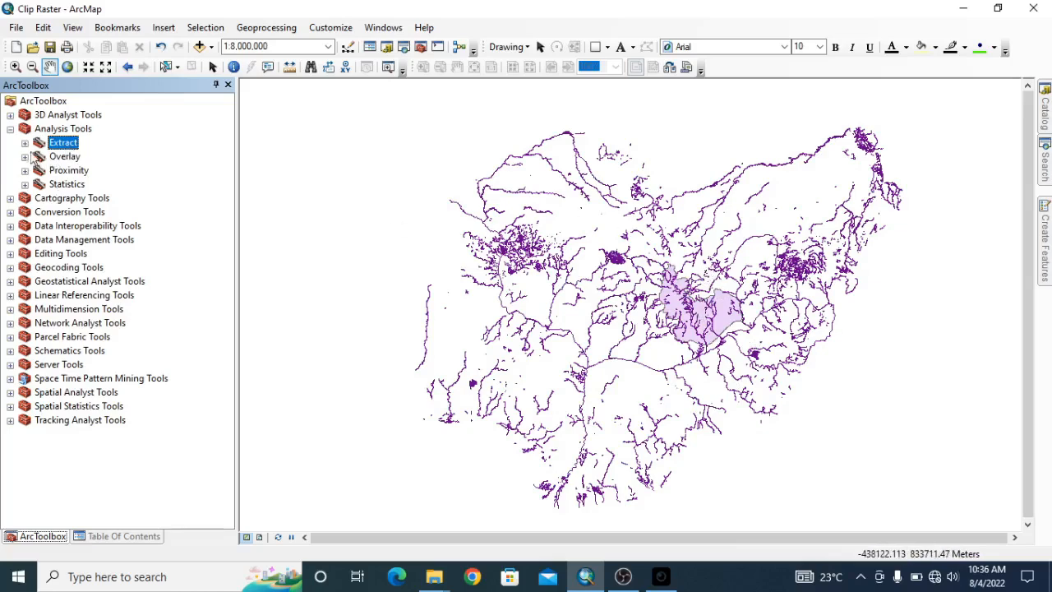
click(24, 143)
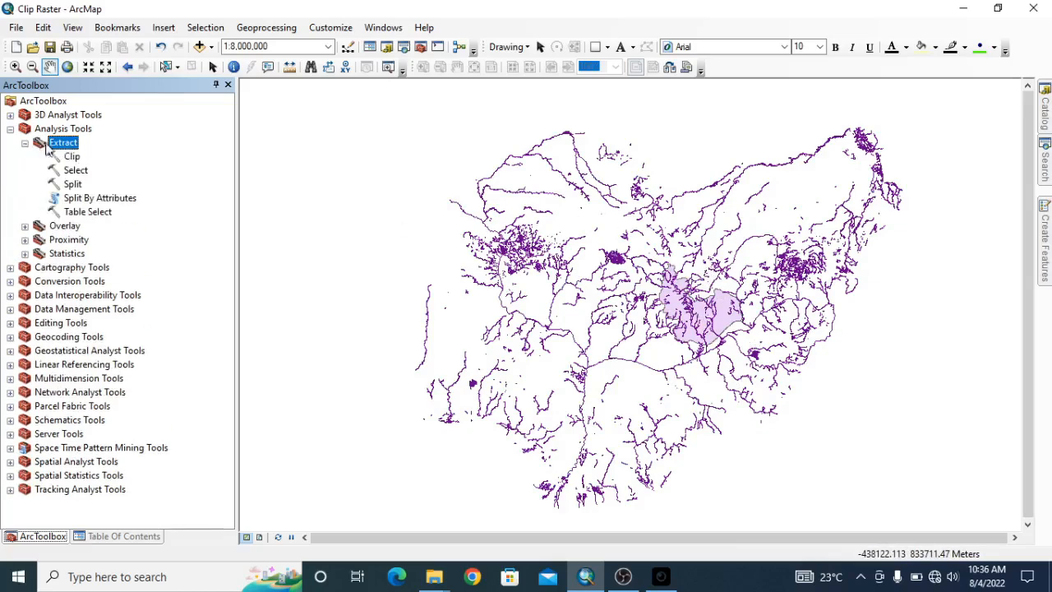
click(74, 157)
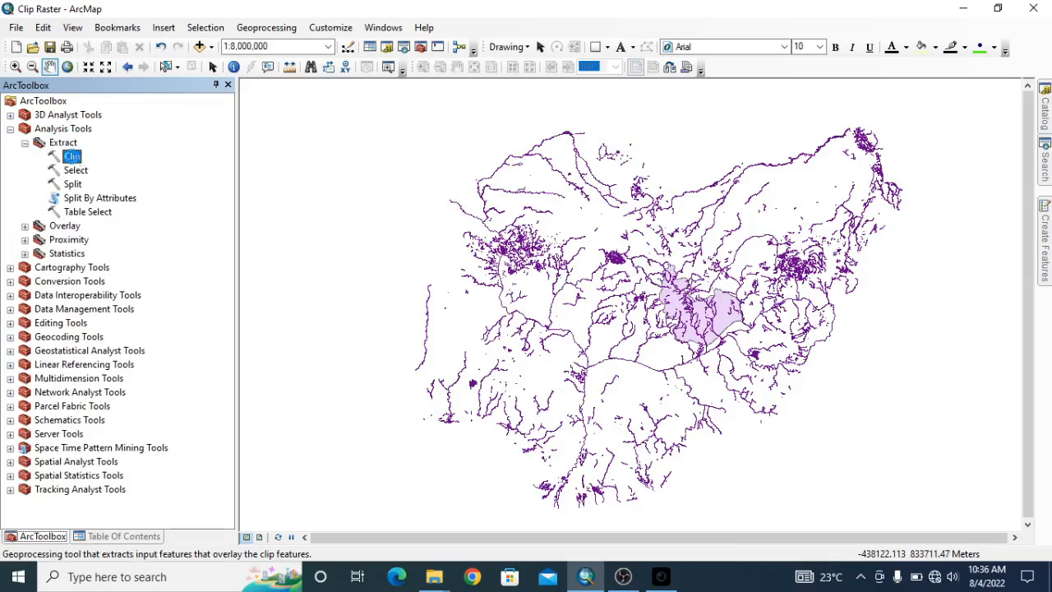
double_click(73, 157)
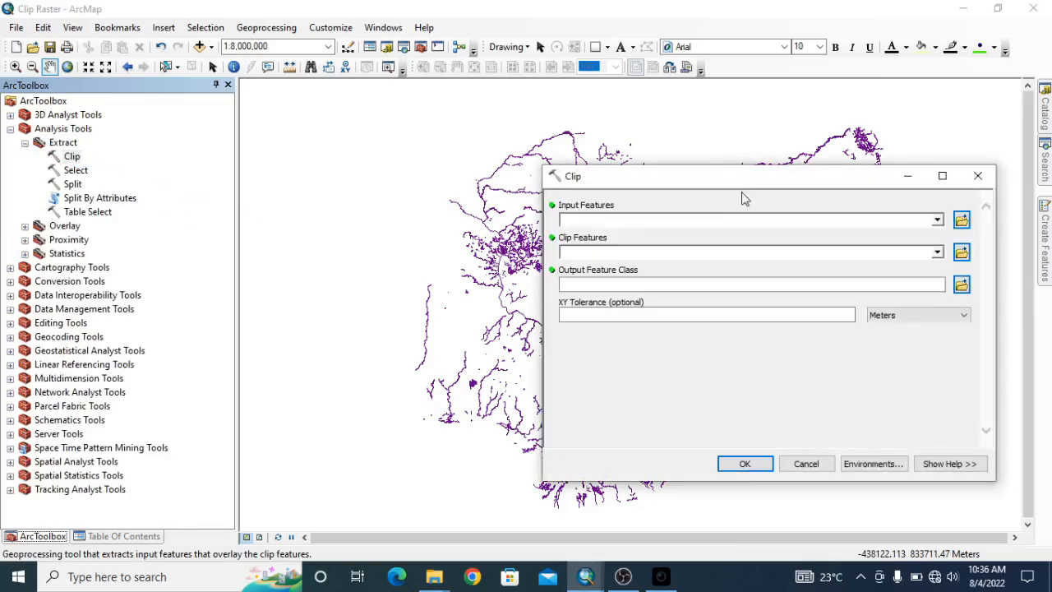
drag(747, 182, 275, 137)
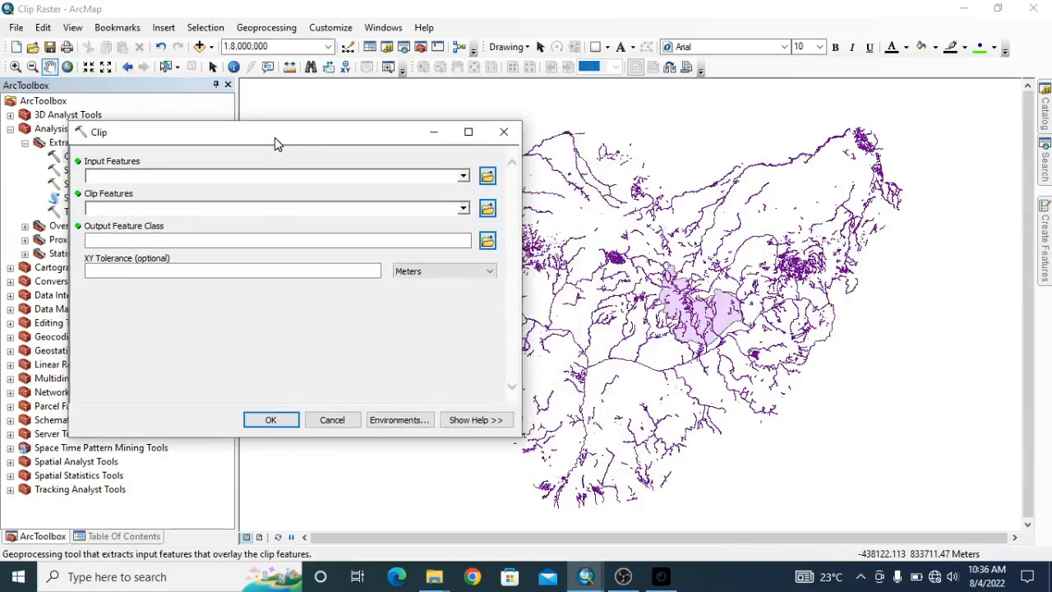
- Set gis.osm_waterways_free_1 as the input features and Plateau State as the clip features
click(464, 179)
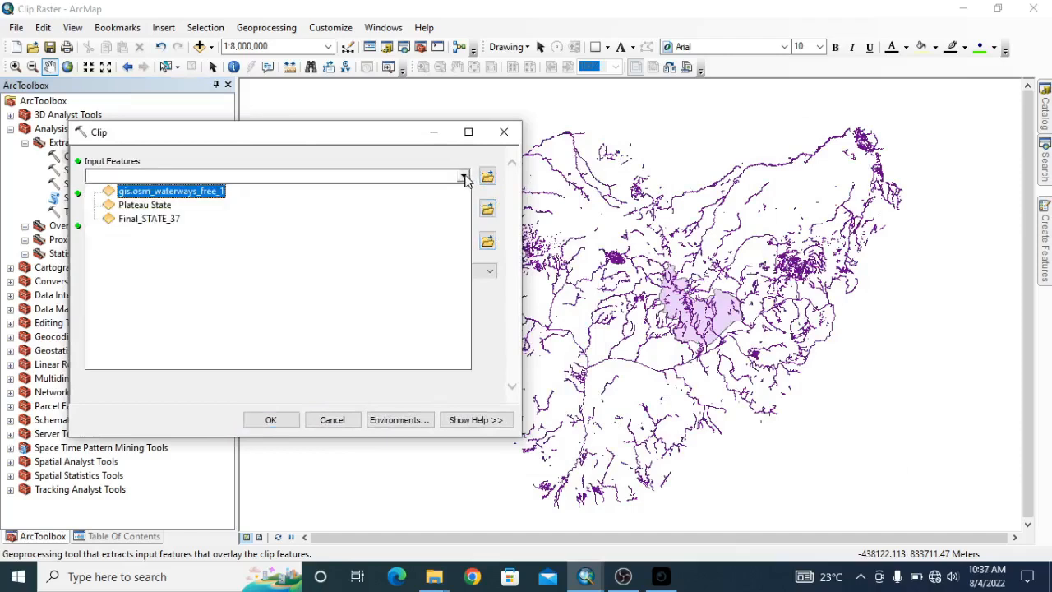
click(194, 192)
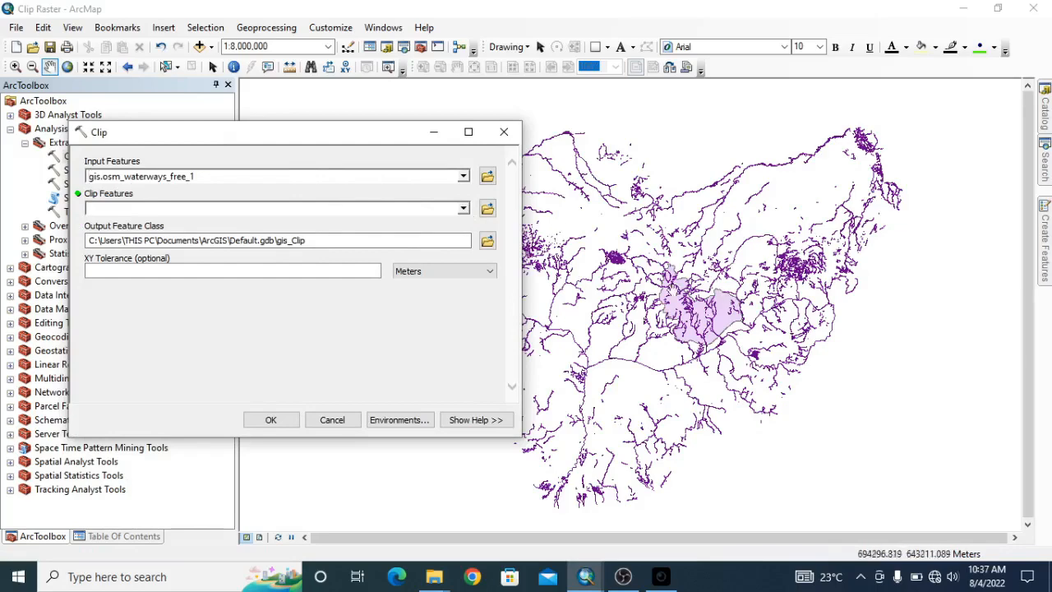
click(132, 535)
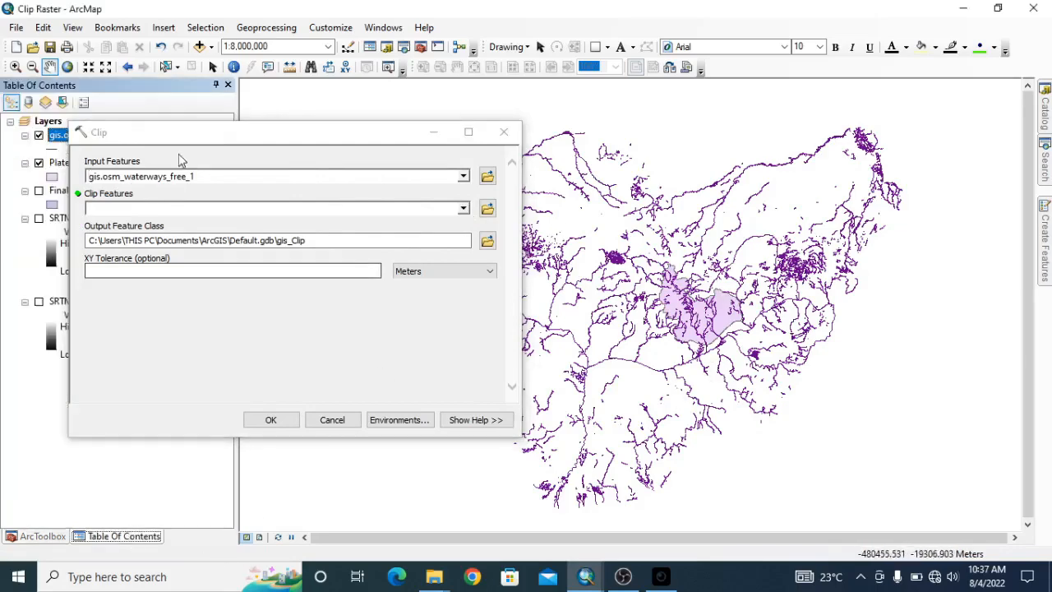
drag(199, 133, 352, 126)
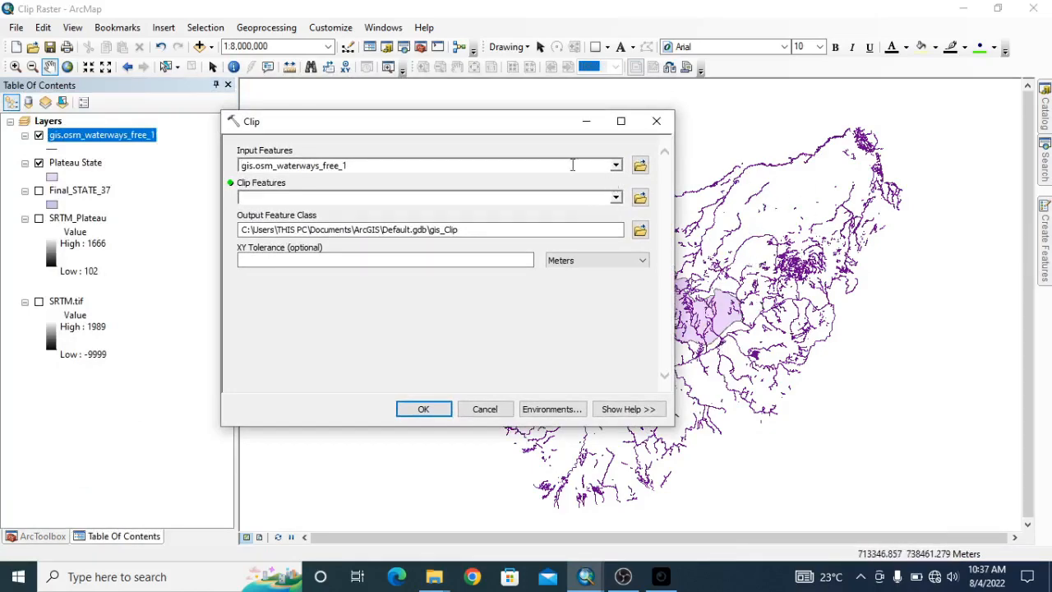
drag(528, 129, 451, 165)
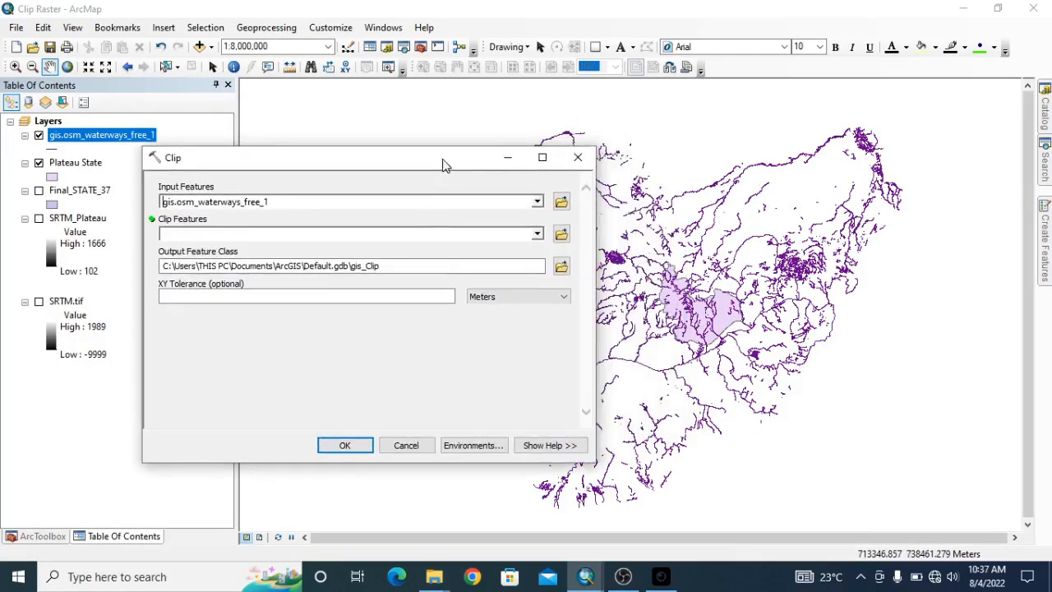
click(538, 235)
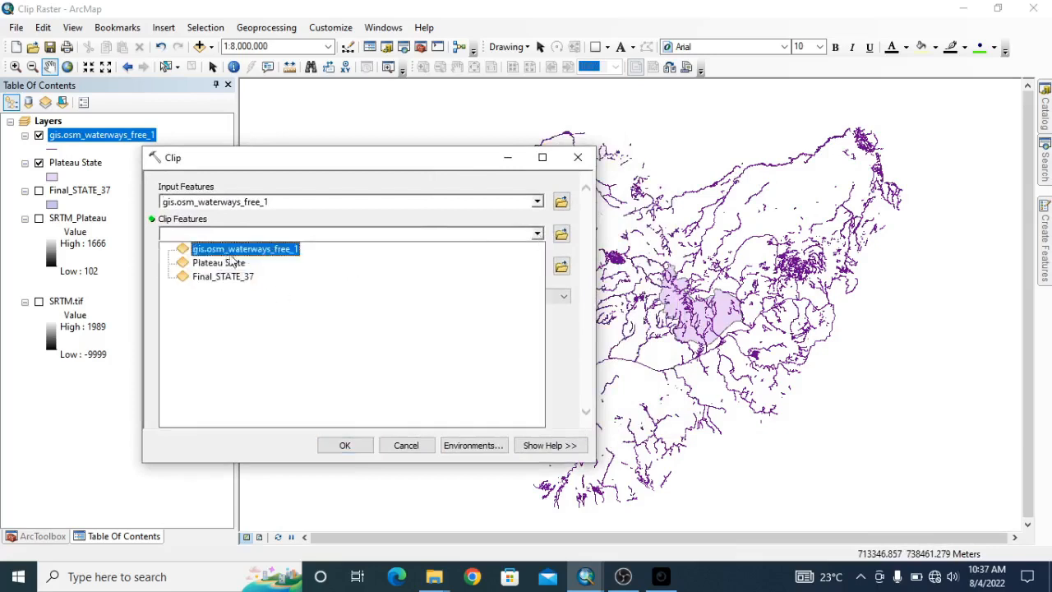
click(219, 262)
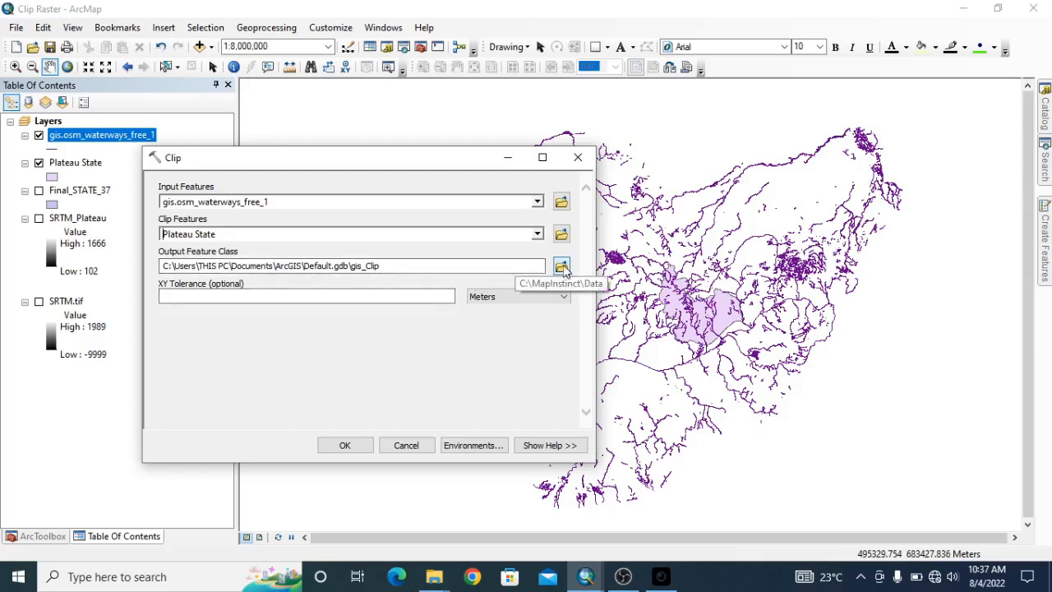
- Name the output feature class River_Plateau in the MapInstinct Data folder and run the clip
click(561, 267)
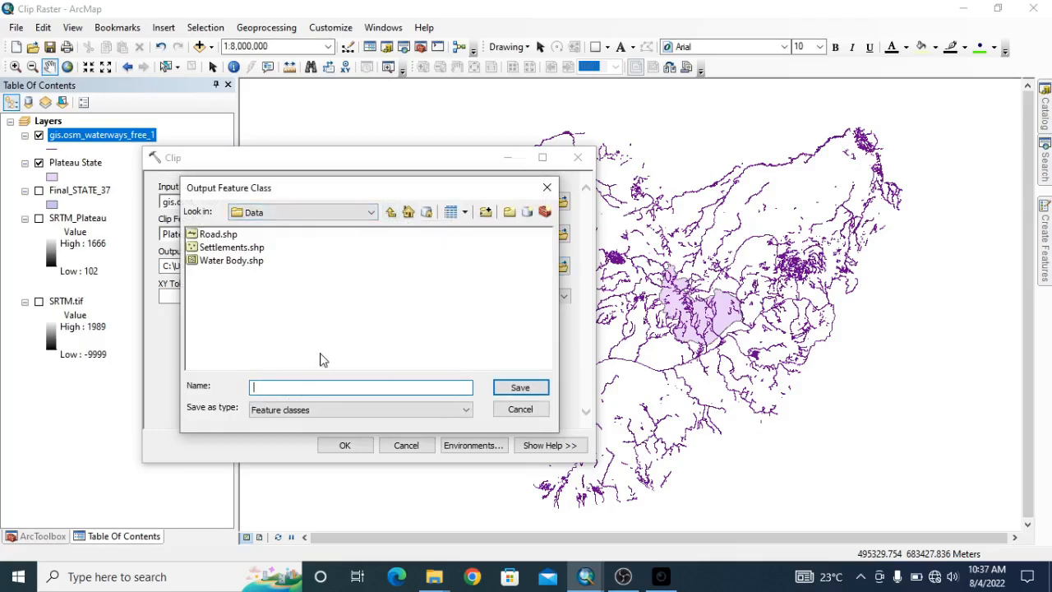
click(391, 212)
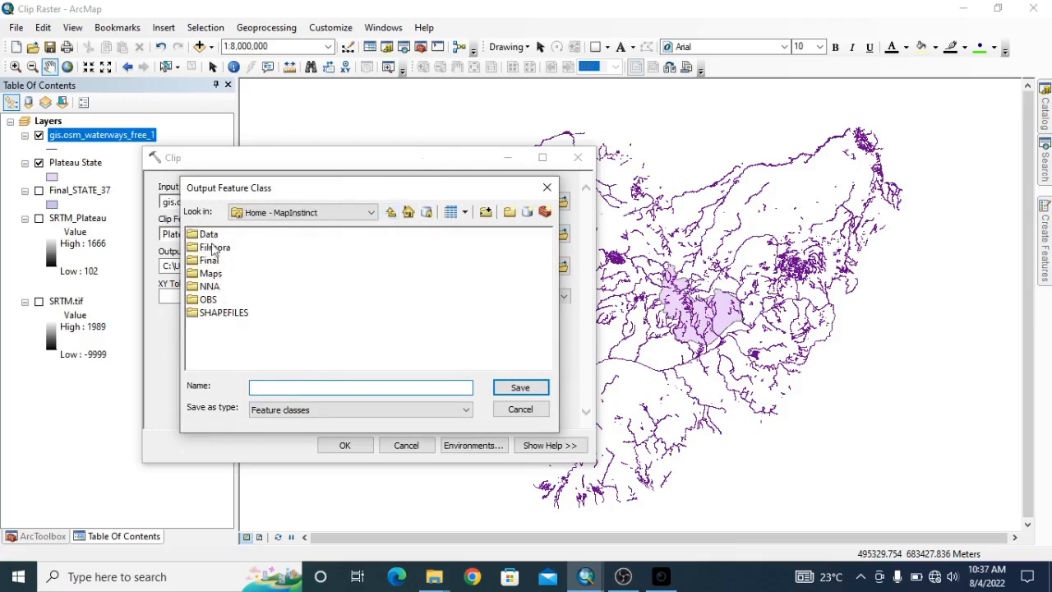
double_click(210, 235)
click(337, 387)
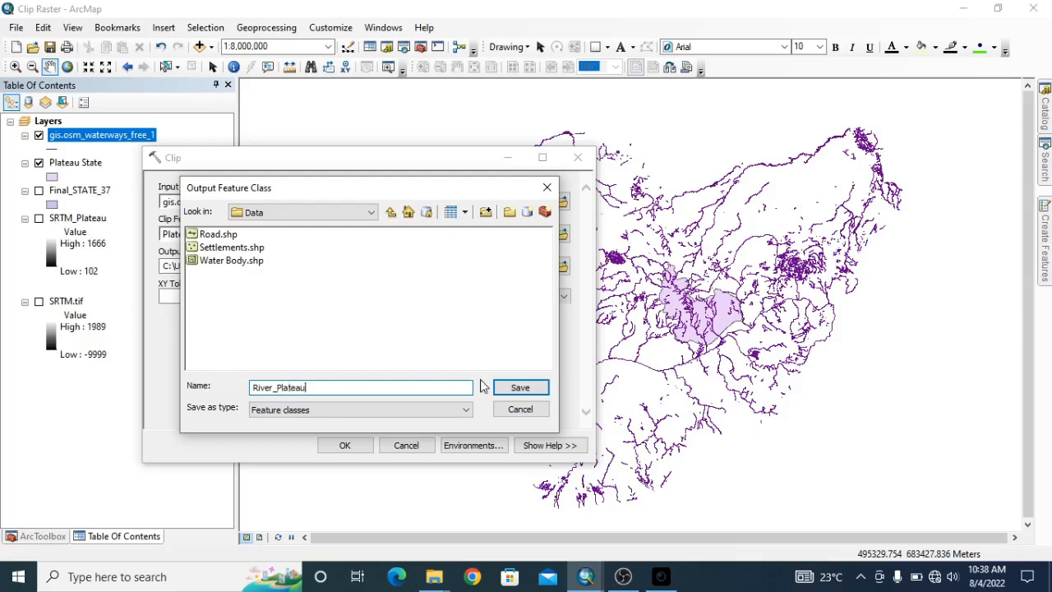
click(535, 388)
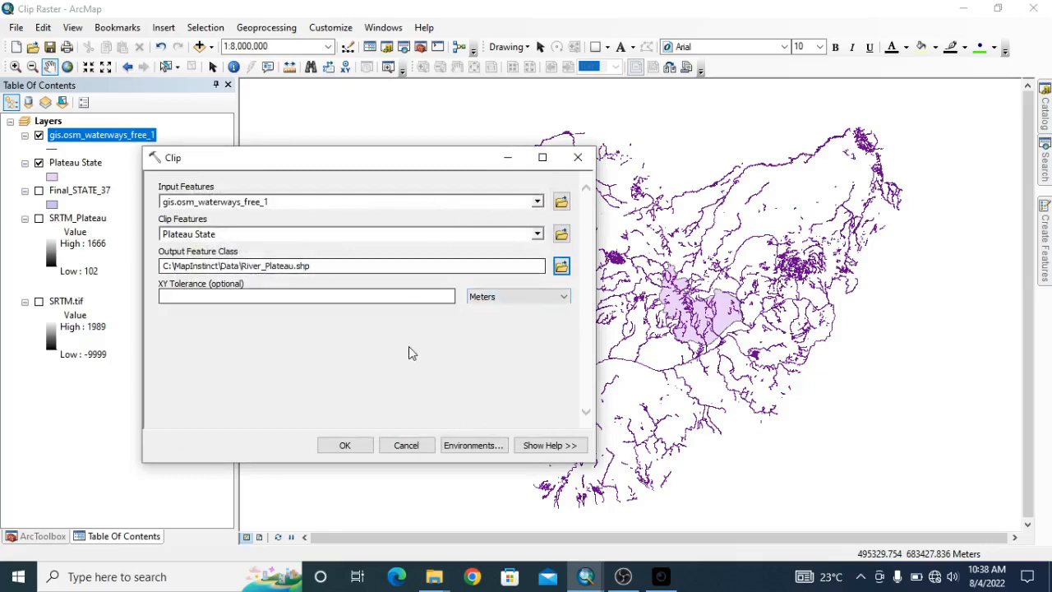
click(363, 447)
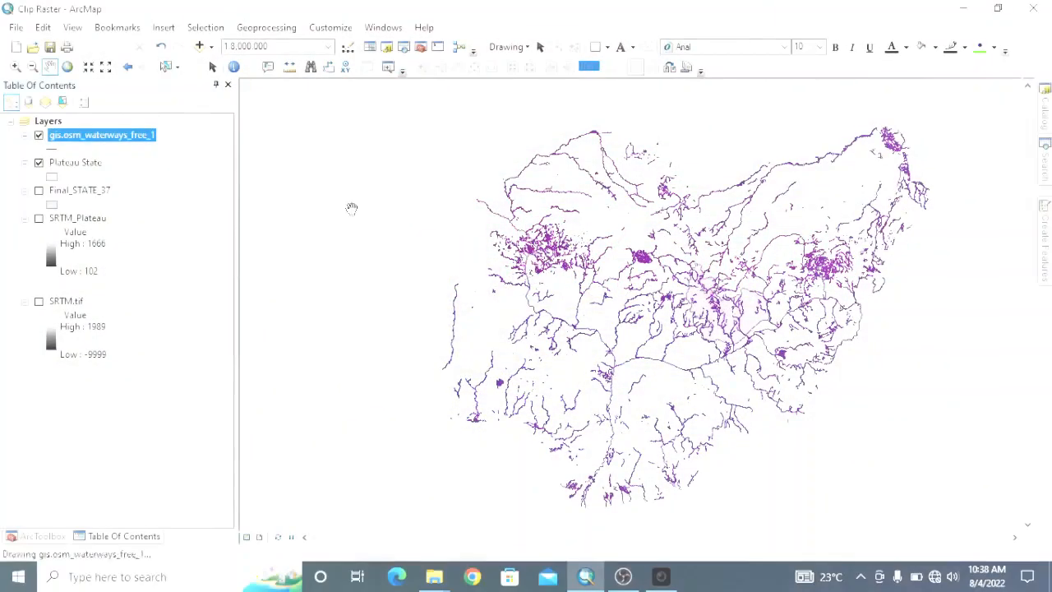
- Hide the gis.osm_waterways_free_1 layer and examine the clipped River_Plateau layer over Plateau State at 1:2,000,000
drag(761, 289, 716, 282)
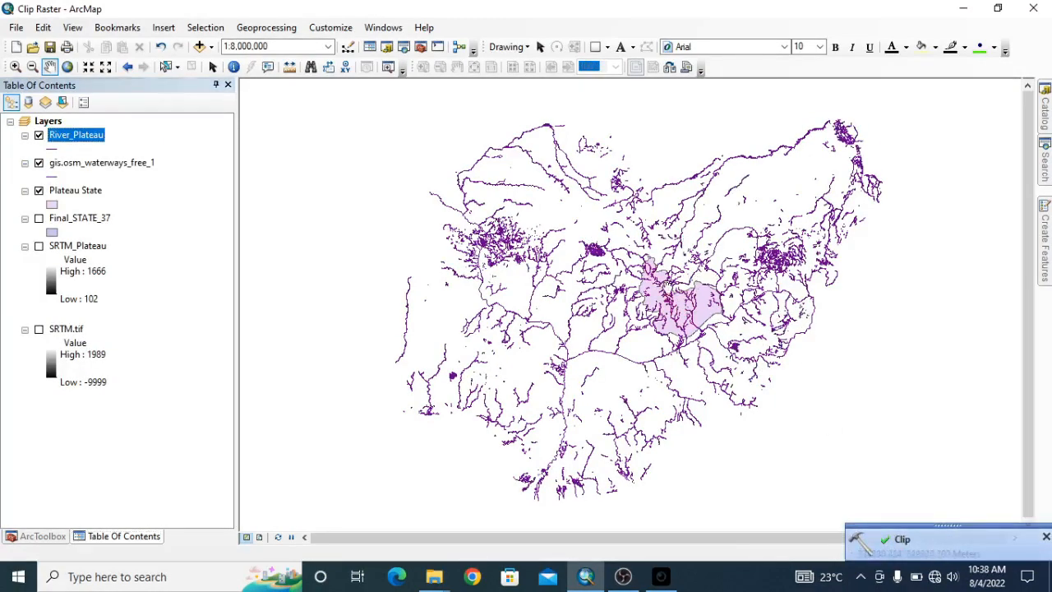
drag(668, 288, 697, 268)
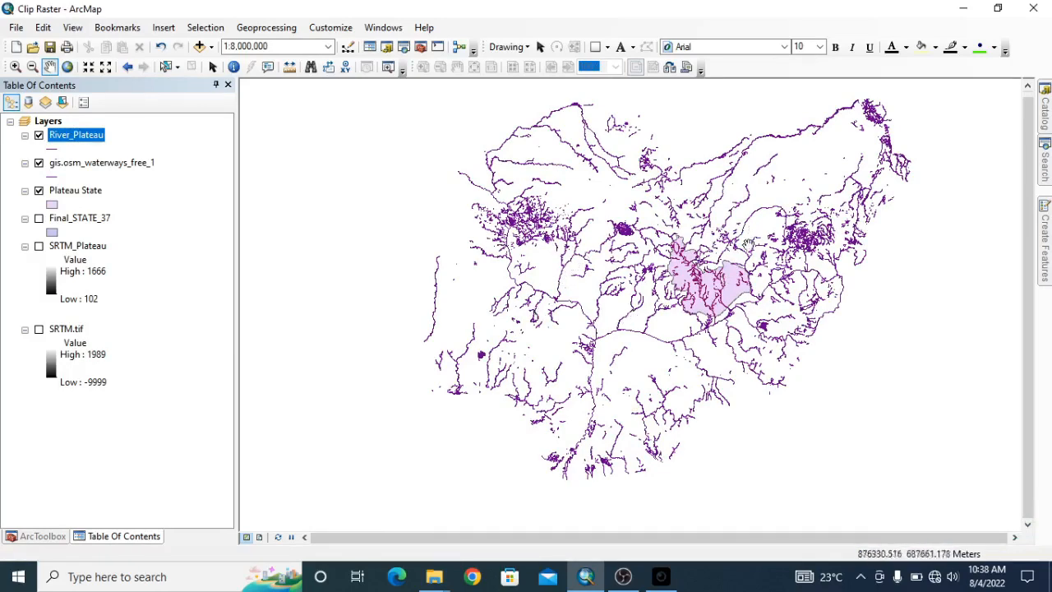
drag(742, 250, 717, 274)
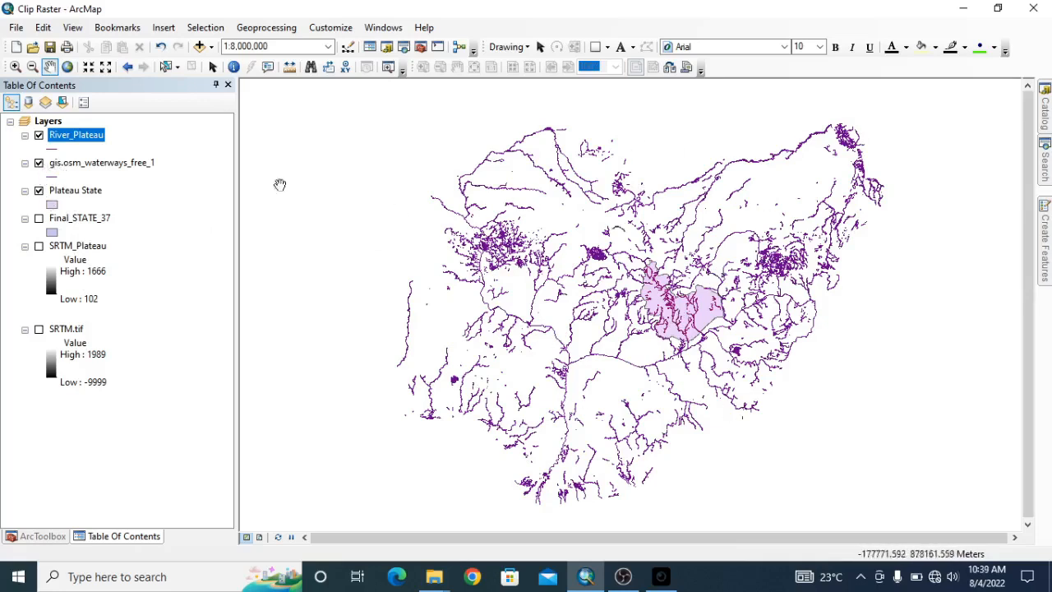
click(38, 163)
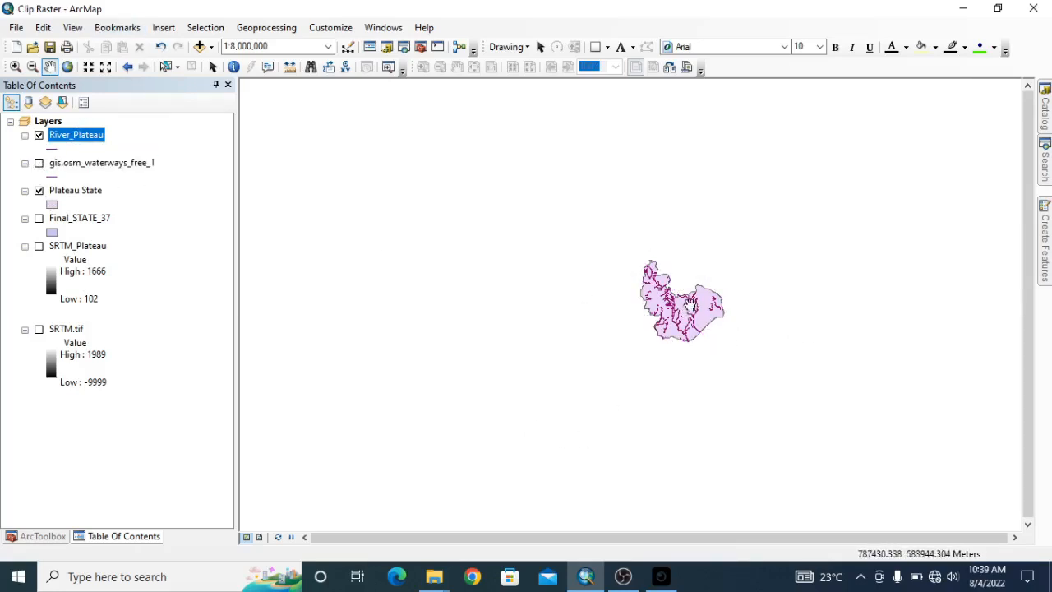
scroll(682, 301, down, 5)
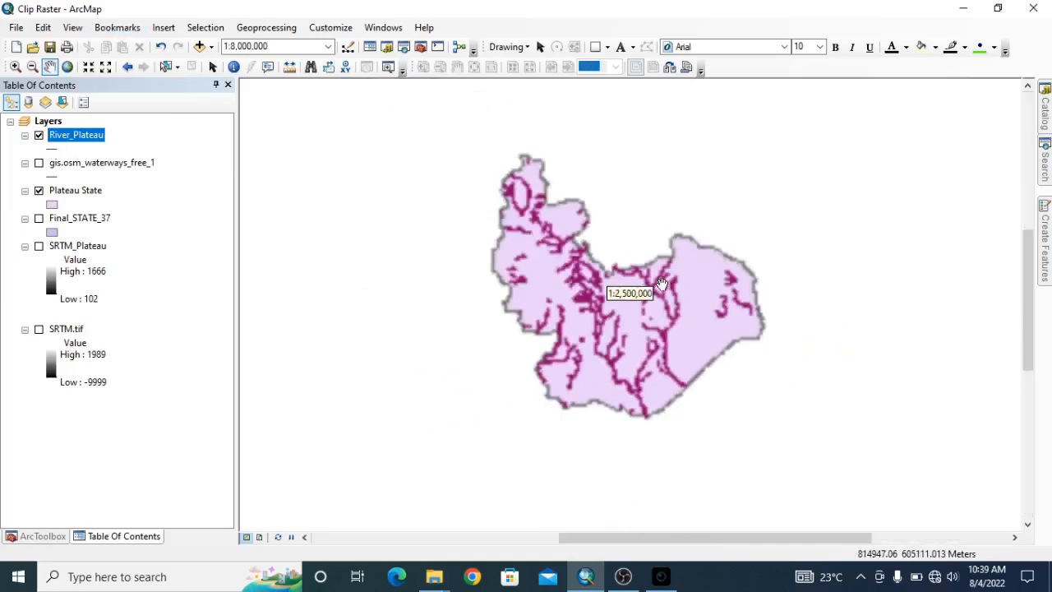
scroll(670, 337, down, 1)
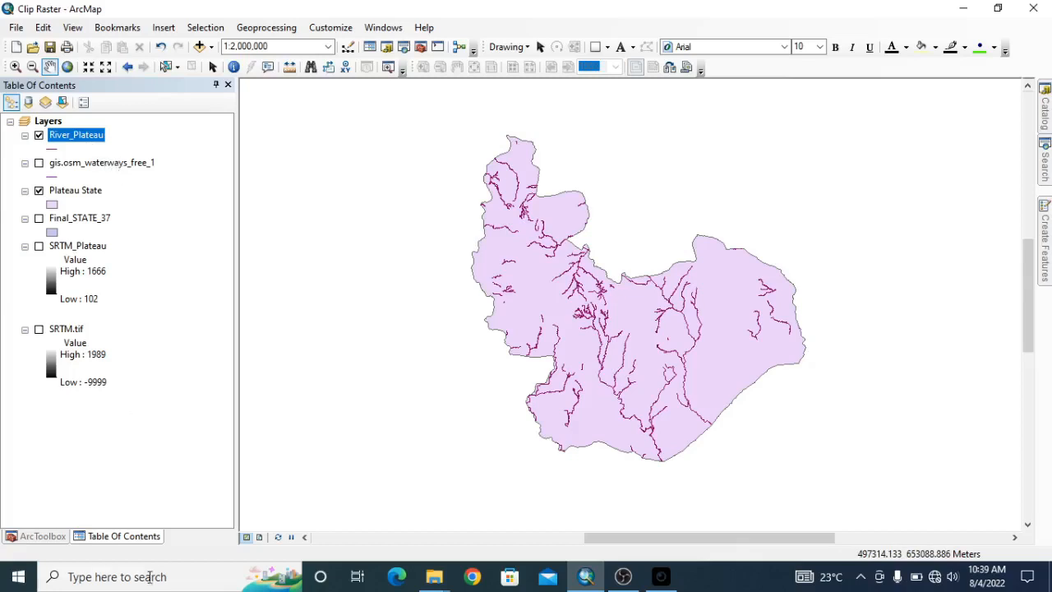
- Collapse the Analysis Tools toolbox in ArcToolbox and select the Data Management Tools toolbox
click(43, 535)
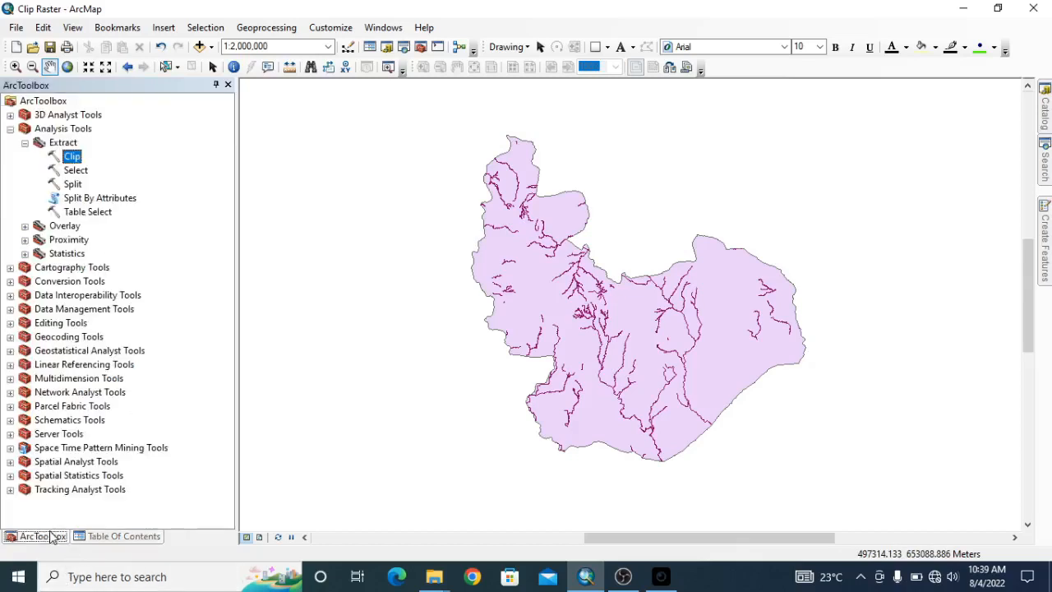
click(10, 129)
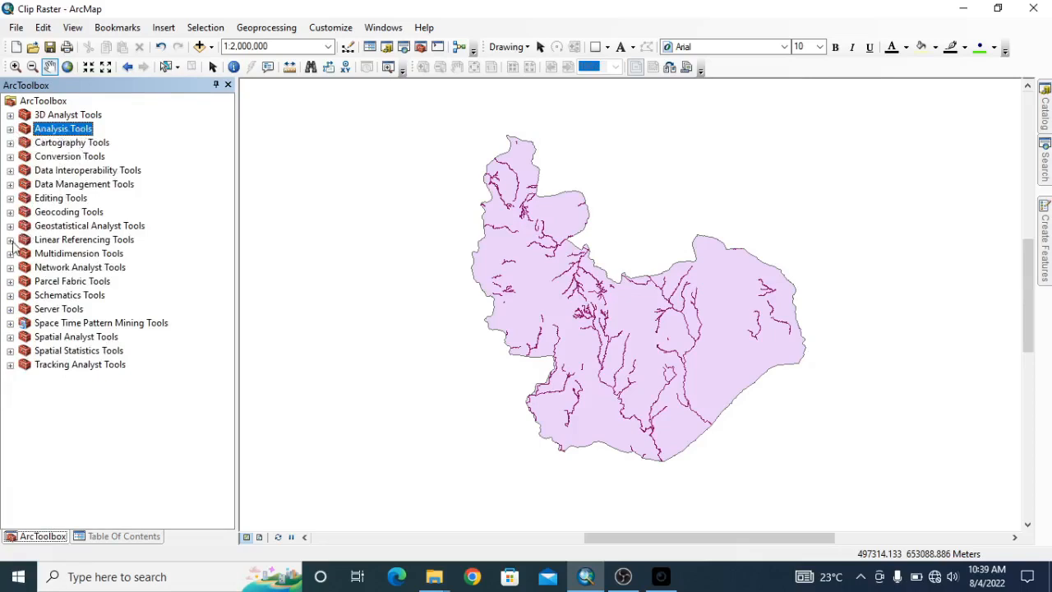
click(82, 186)
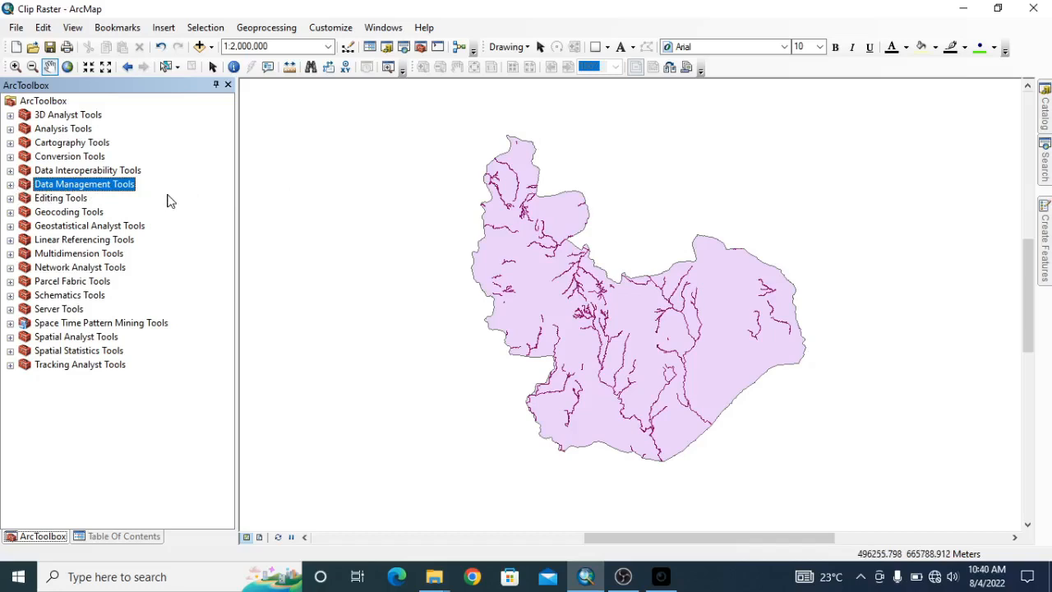
click(97, 536)
click(54, 541)
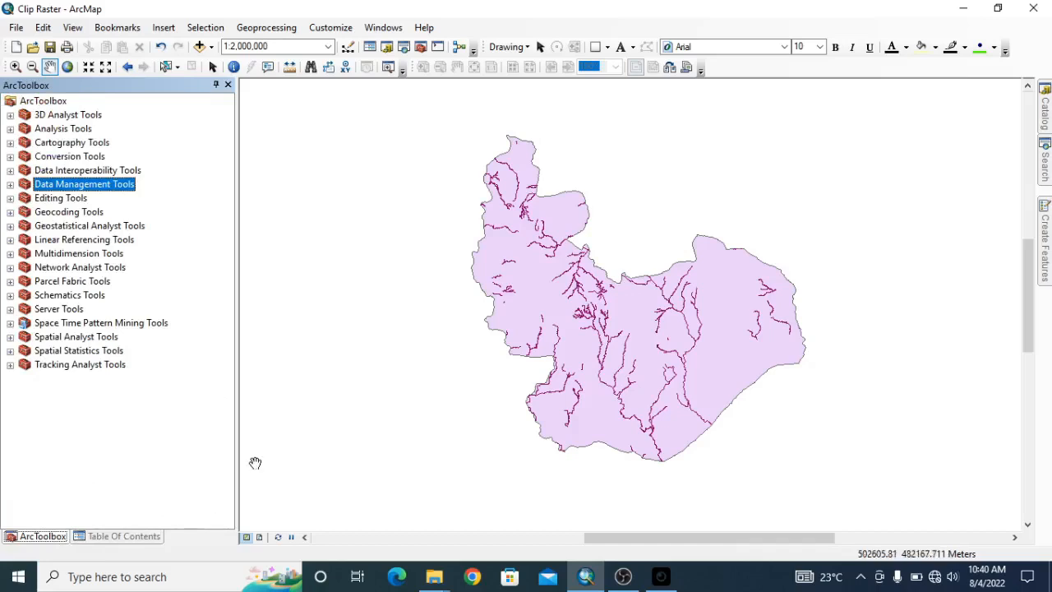
drag(677, 239, 695, 251)
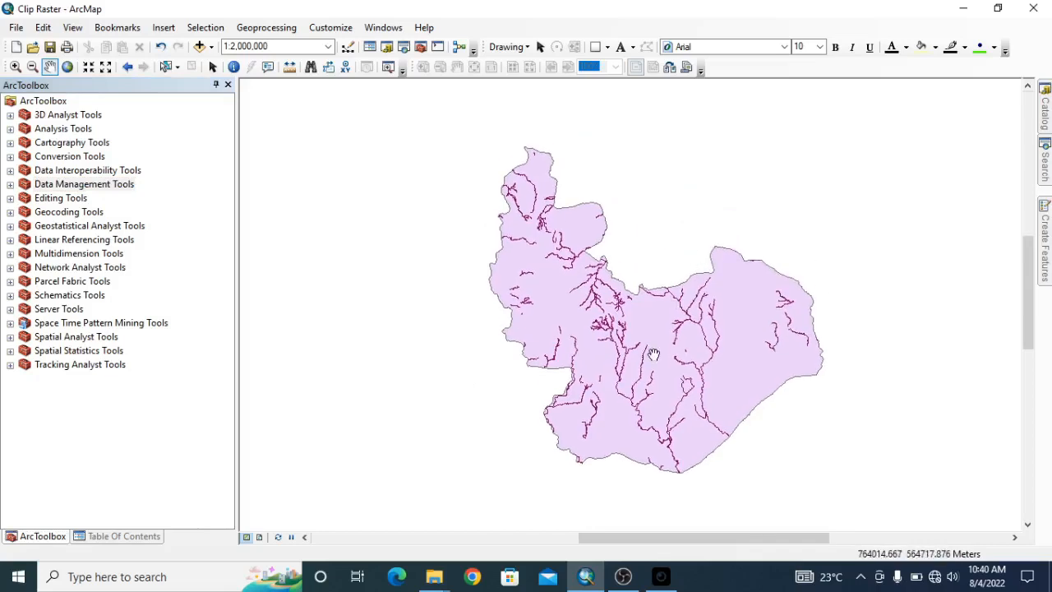
drag(604, 353, 646, 352)
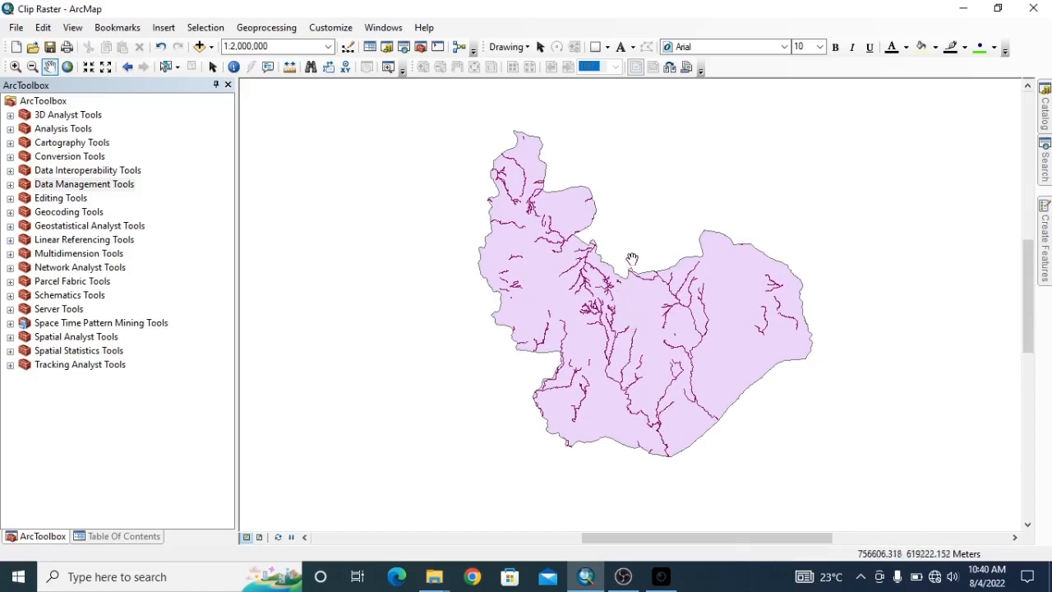
drag(632, 265, 621, 271)
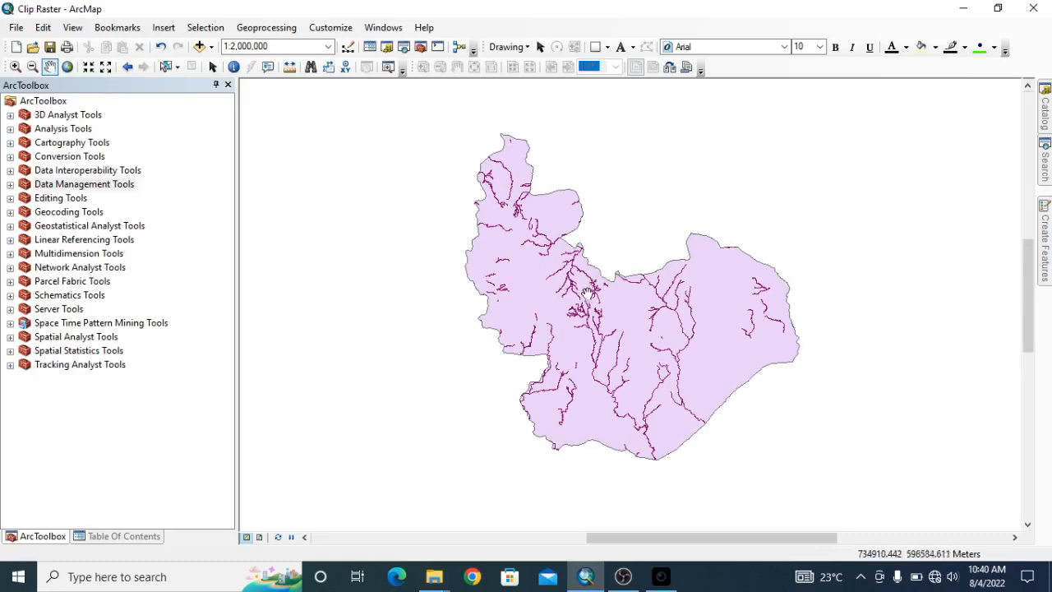